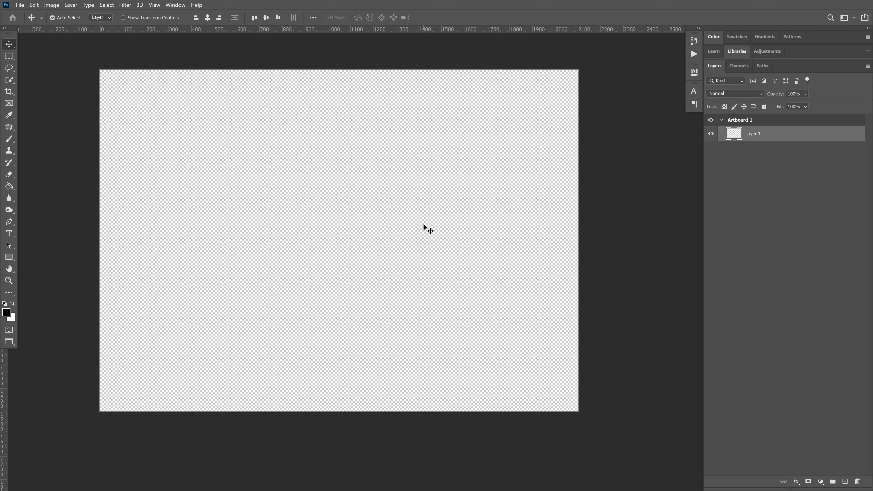
- Create a text box across the middle of the artboard and enter WAS,DC in the JUSTICE LEAGUE font
key(t)
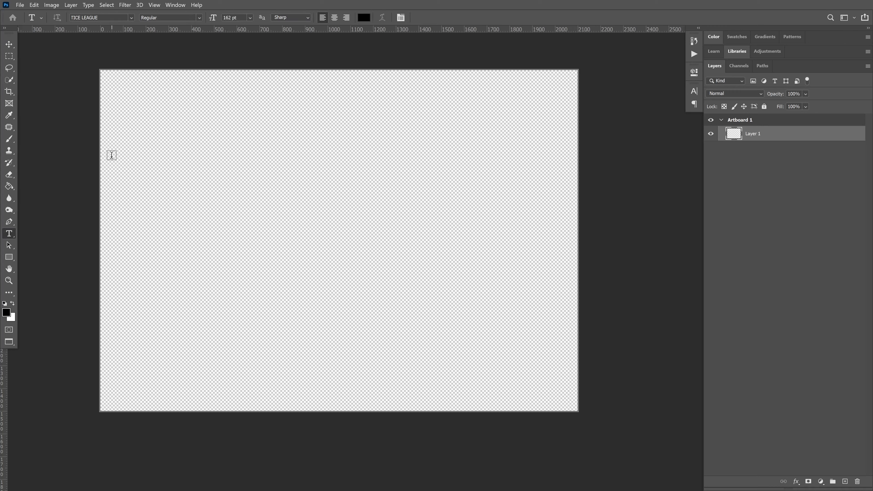
drag(111, 158, 563, 383)
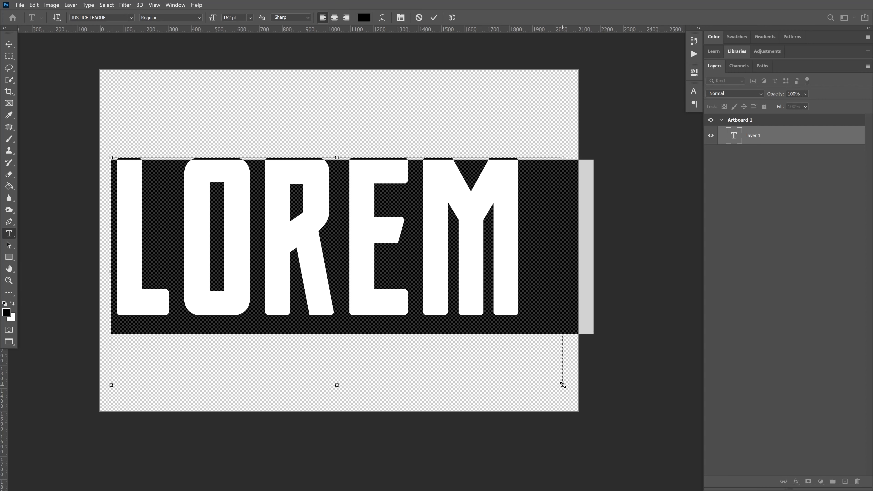
text(WASH)
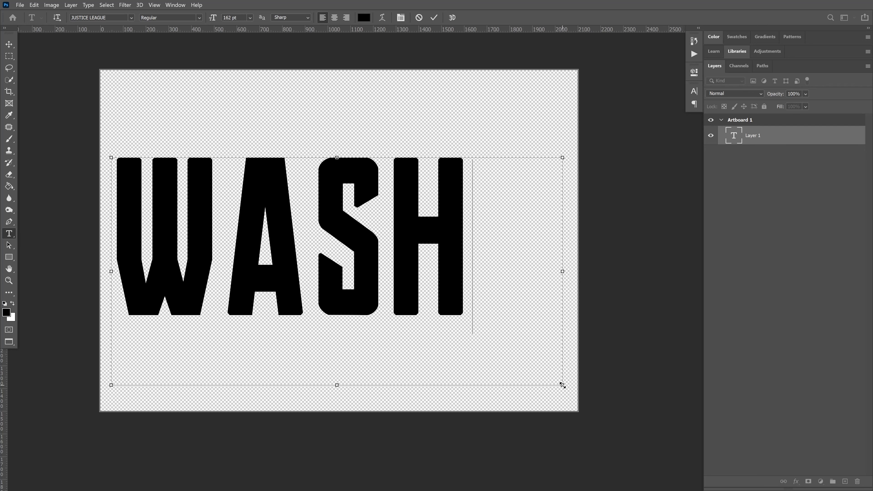
text(,DC)
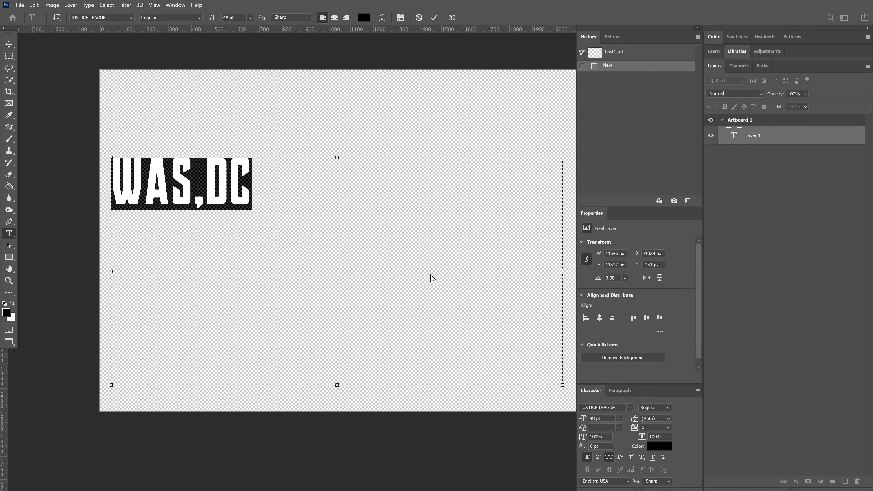
- Enlarge the WAS,DC text to 150 pt so that it nearly fills the artboard's width
click(596, 436)
drag(610, 419, 558, 415)
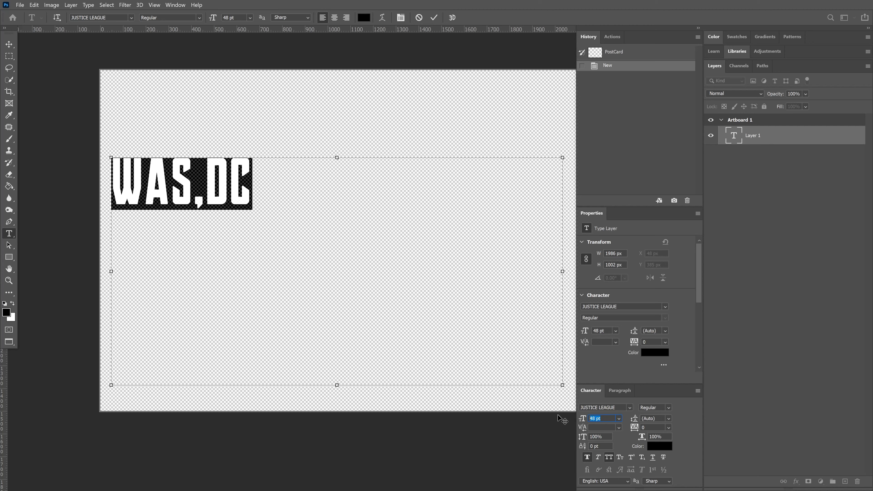
text(100)
key(Return)
key(Return)
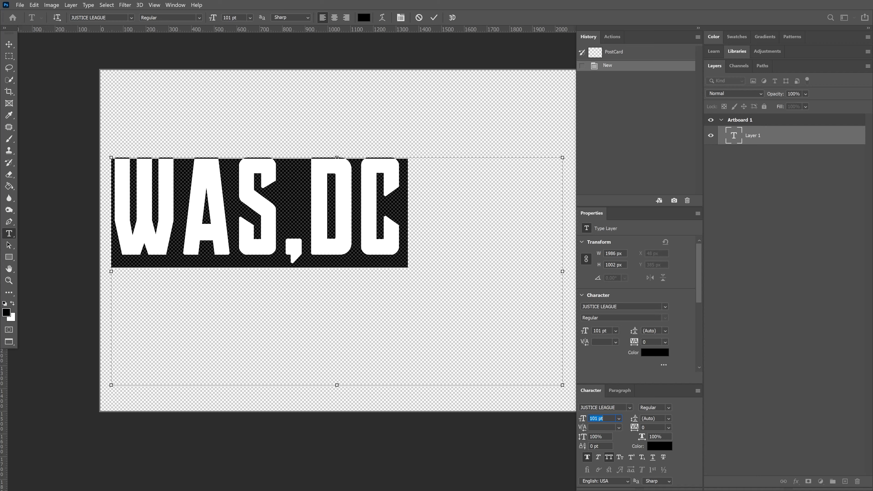
key(Up)
key(Up)
key(Up)
key(Up)
key(Up)
key(Up)
key(Up)
key(Up)
key(Up)
key(Up)
key(Up)
key(Up)
key(Up)
key(Up)
key(Up)
key(Up)
key(Up)
key(Up)
key(Up)
key(Up)
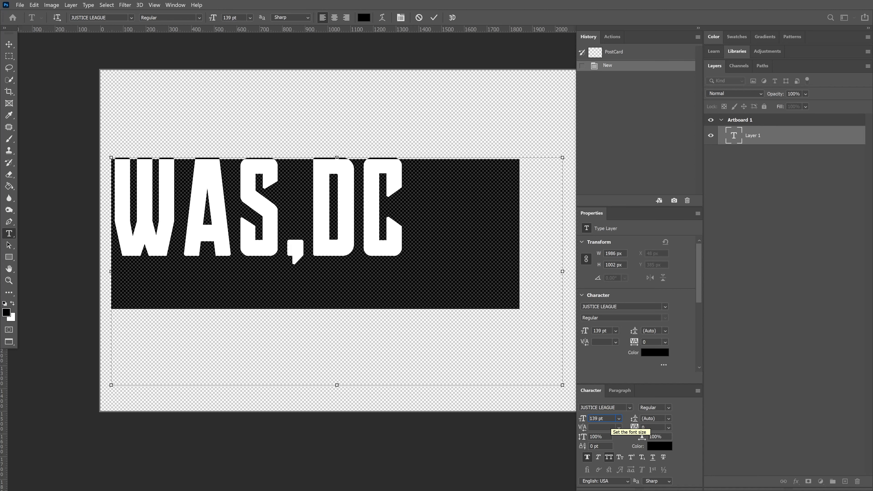
key(Up)
key(Up)
key(Up)
key(Up)
key(Up)
key(Up)
key(Up)
key(Up)
key(Up)
key(Up)
key(Up)
key(Up)
key(Up)
key(Up)
key(Up)
key(Up)
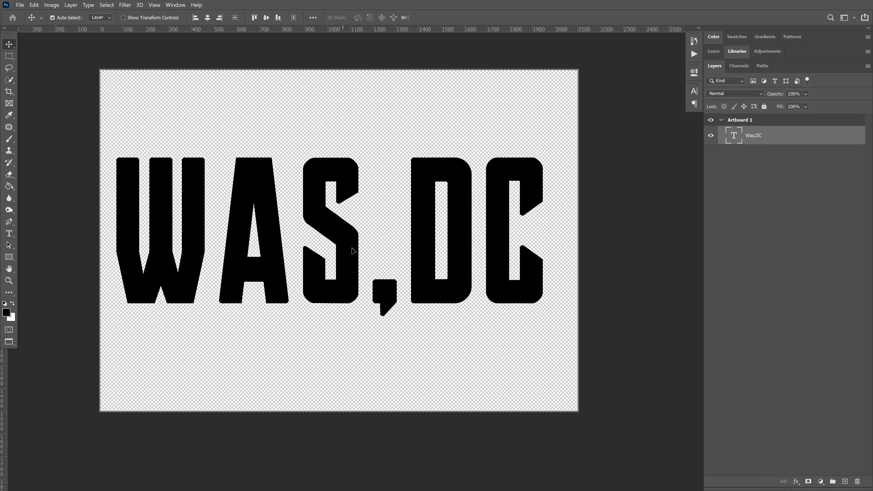
- Move the WAS,DC text slightly right and down, near the middle of the artboard
key(shift+Right)
key(shift+Right)
key(shift+Down)
key(shift+Down)
key(shift+Down)
key(shift+Down)
key(shift+Down)
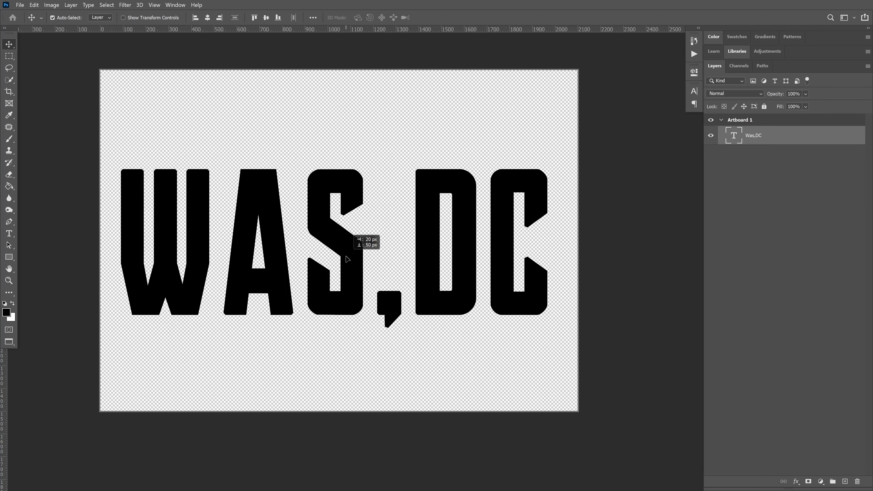
drag(346, 258, 349, 252)
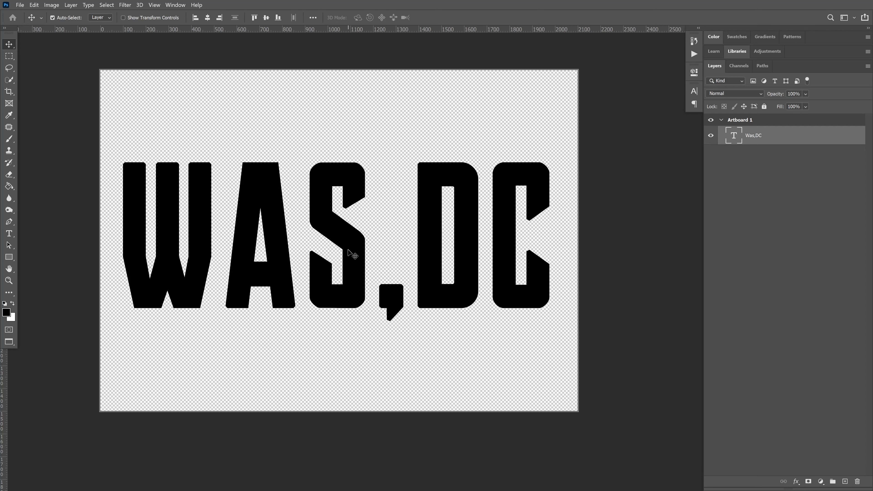
key(t)
click(514, 244)
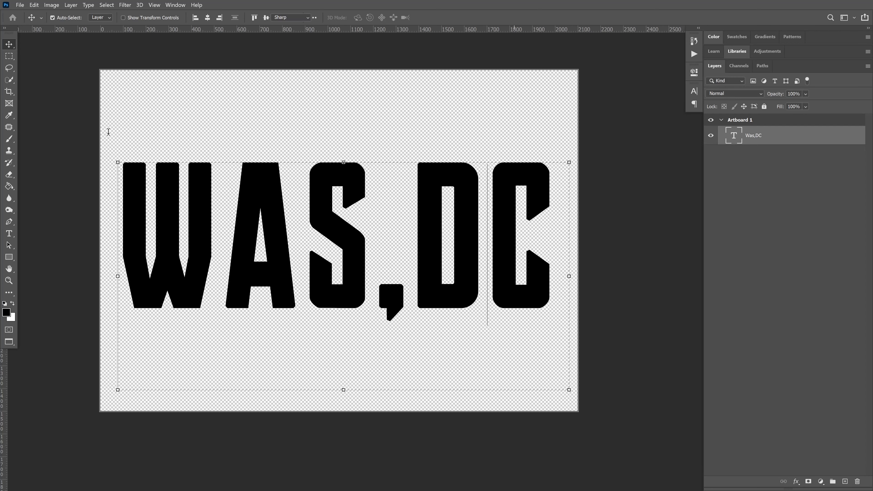
click(11, 45)
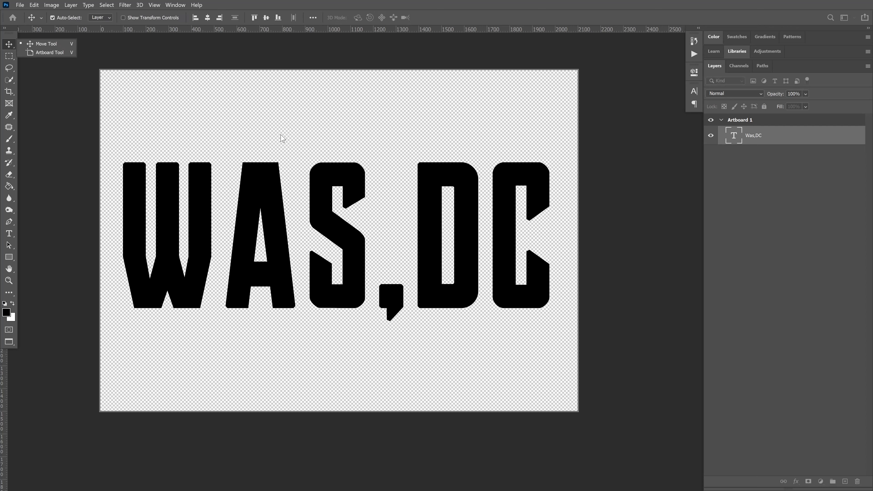
click(289, 137)
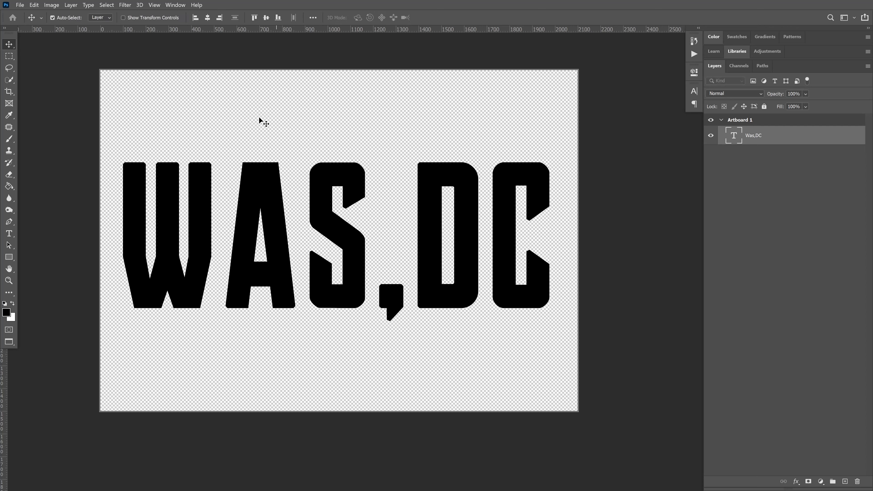
click(21, 47)
drag(280, 126, 234, 124)
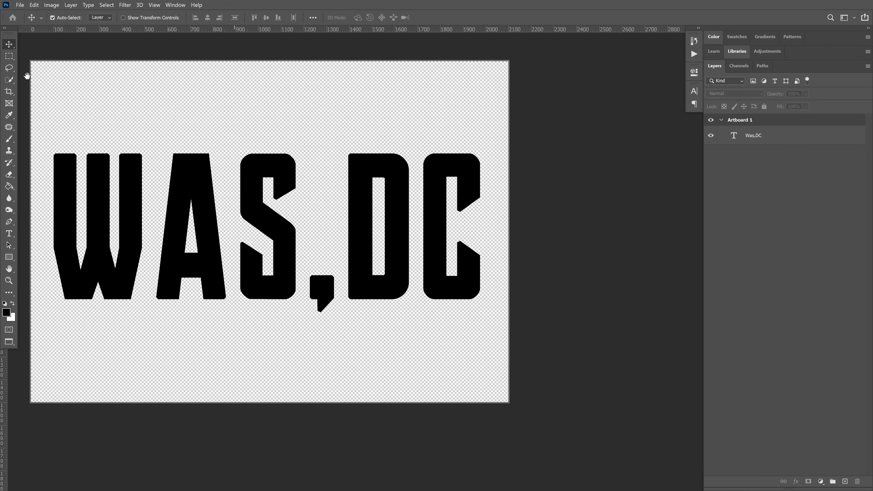
- Change the font of the entire WAS,DC text to Autumn
key(t)
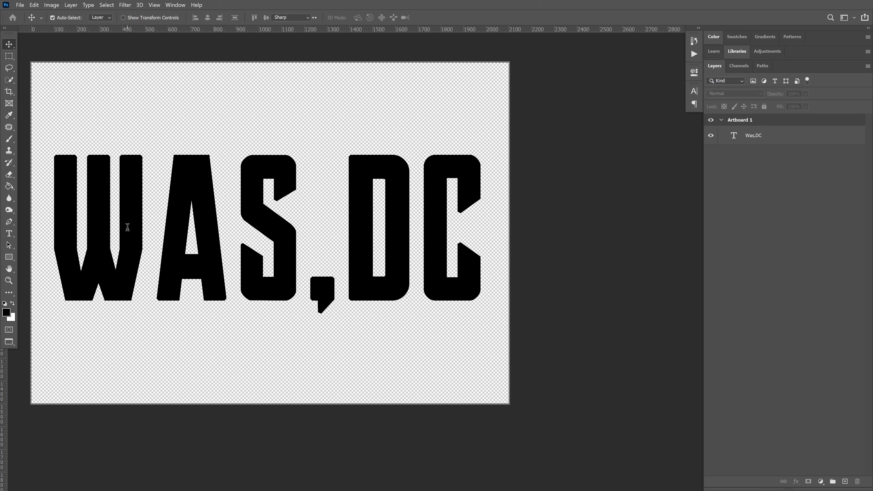
drag(50, 231, 485, 232)
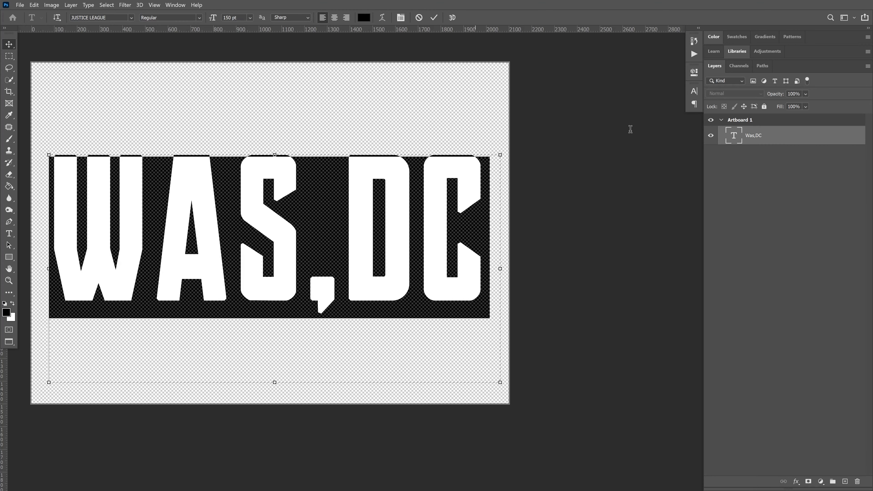
click(693, 91)
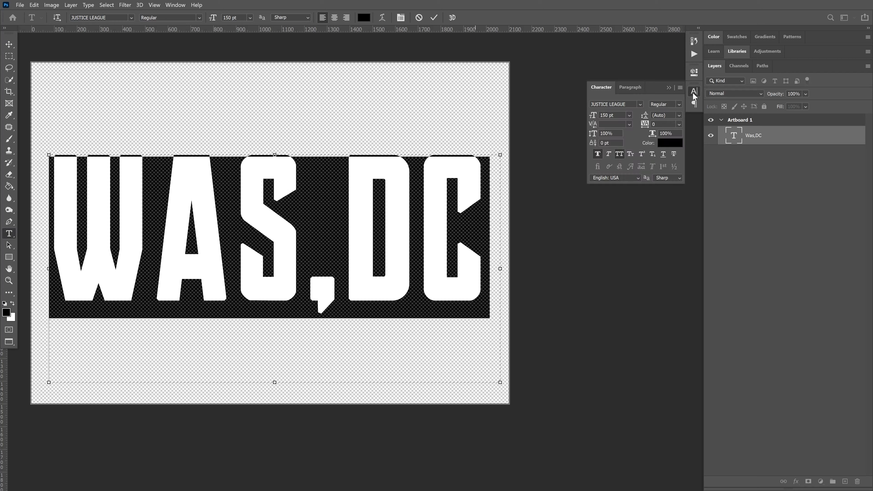
click(641, 104)
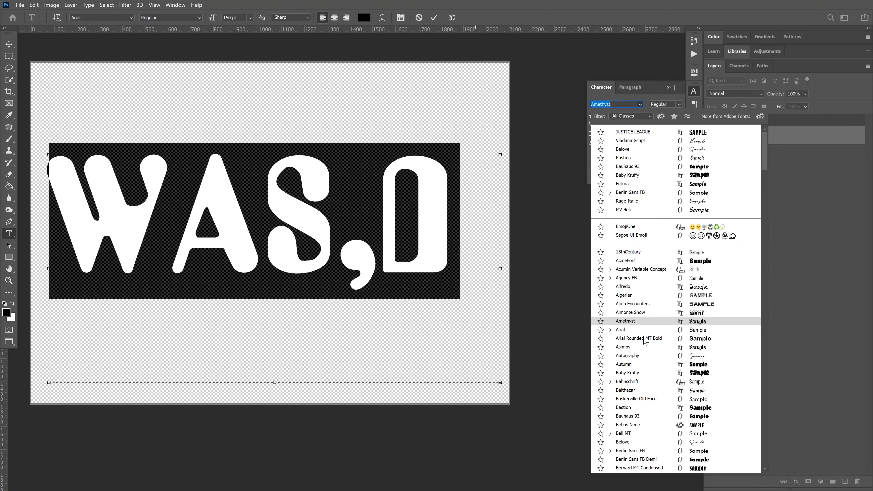
scroll(646, 397, down, 1)
scroll(647, 395, down, 3)
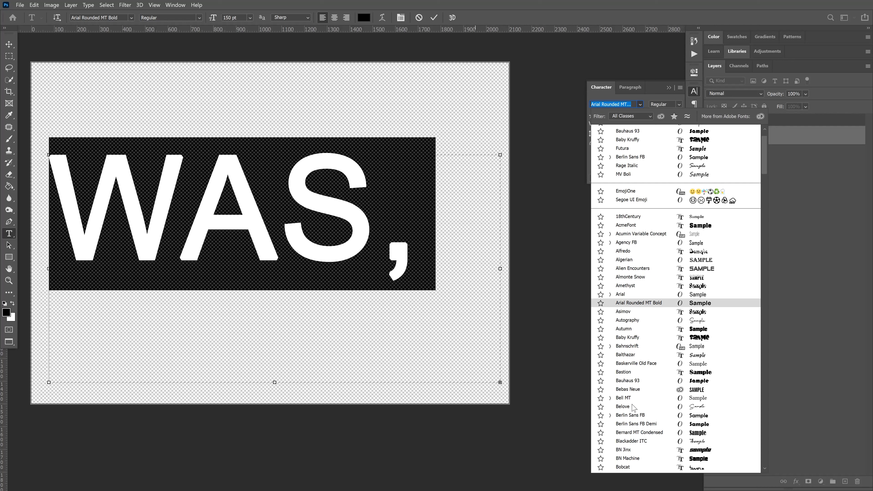
scroll(639, 401, down, 3)
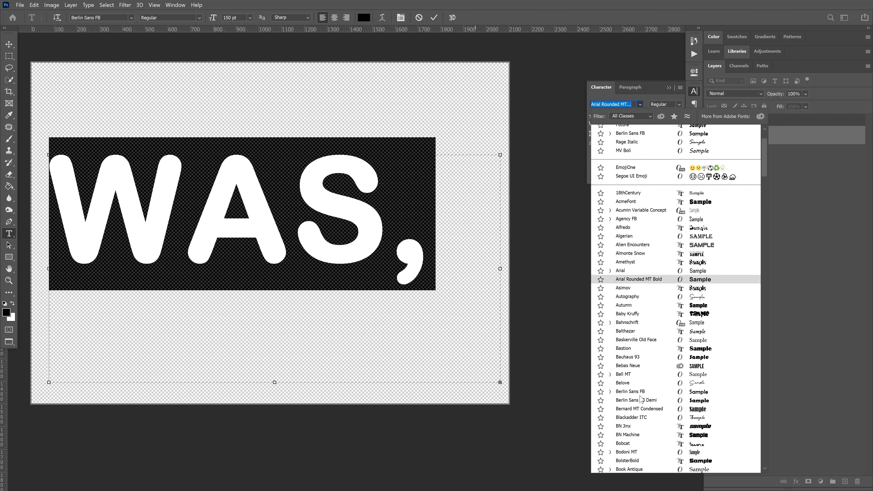
click(634, 308)
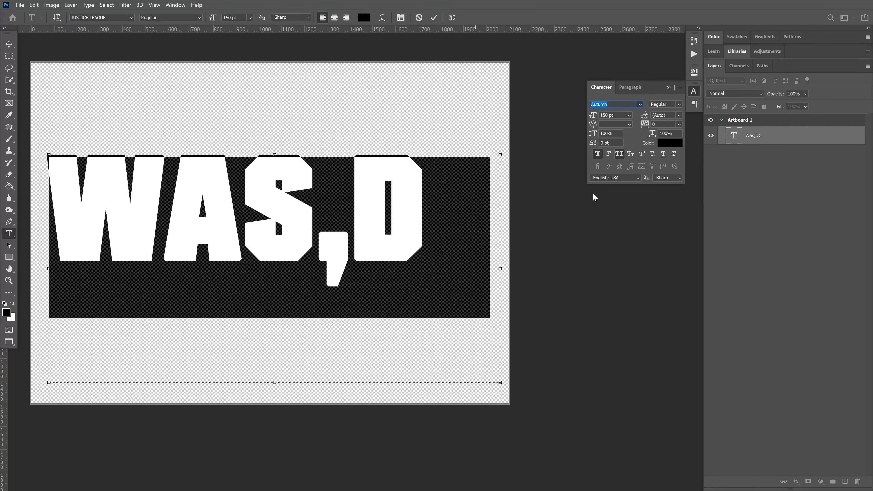
- Set the WAS,DC text size to 140 pt and move the text down toward the artboard's middle
click(609, 115)
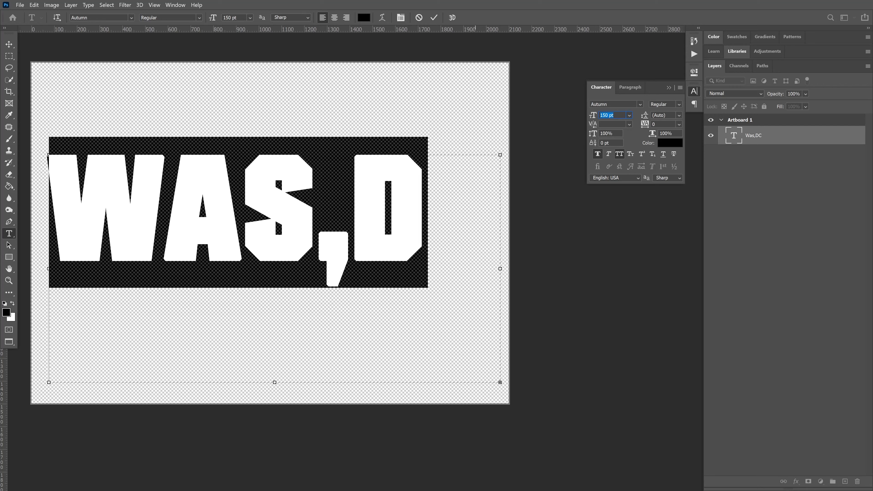
text(140)
key(Tab)
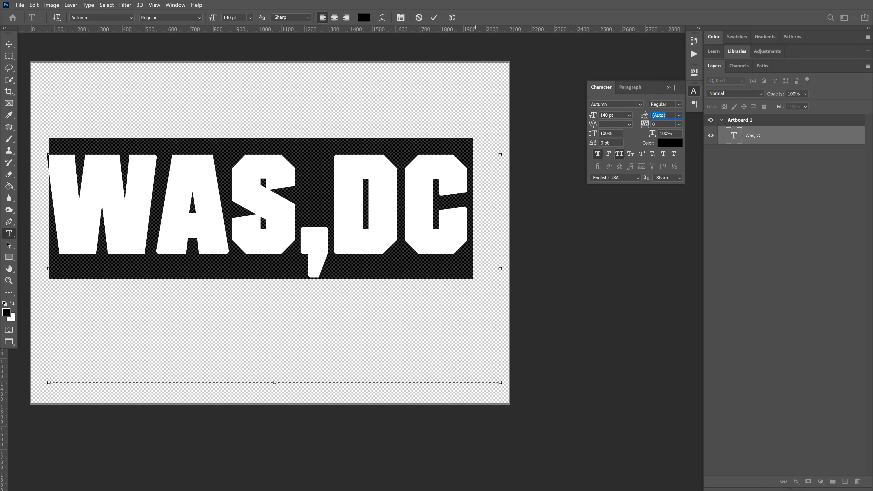
click(9, 44)
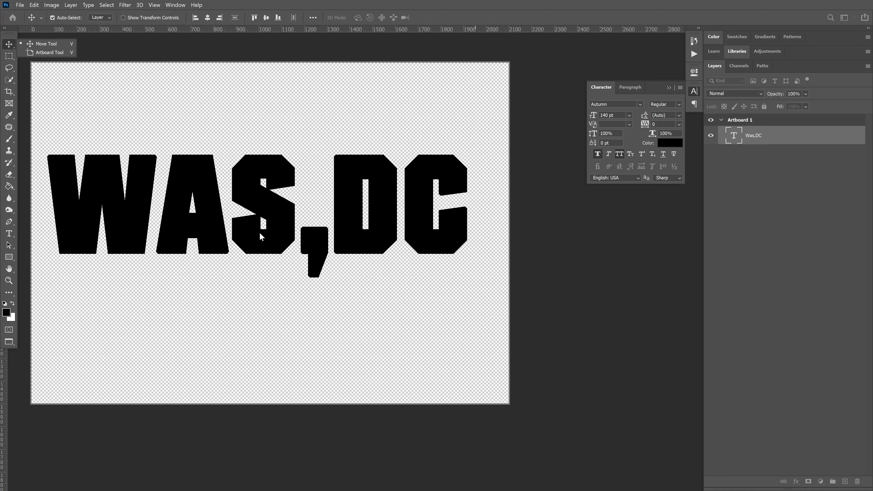
drag(261, 247, 265, 267)
- Place the Ben's Chili Bowl photo from the DC Post Card folder as embedded and clip it to the WAS,DC text layer
click(20, 5)
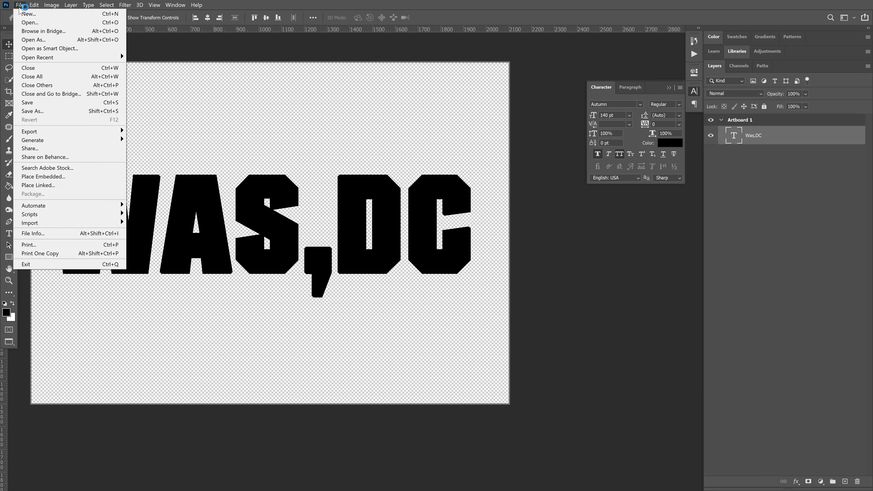
click(61, 175)
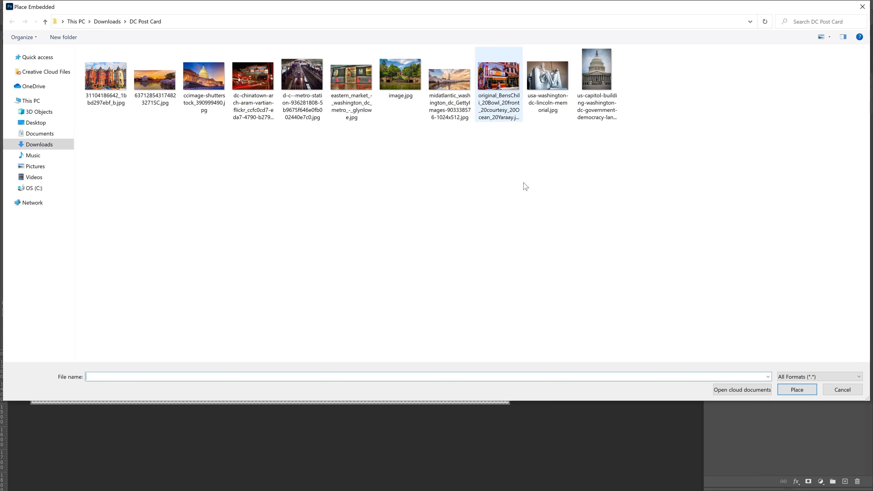
double_click(492, 85)
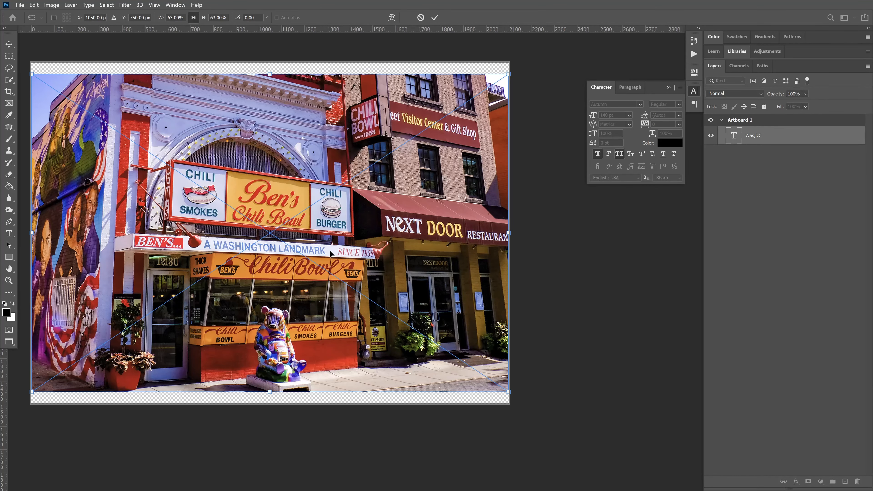
key(Return)
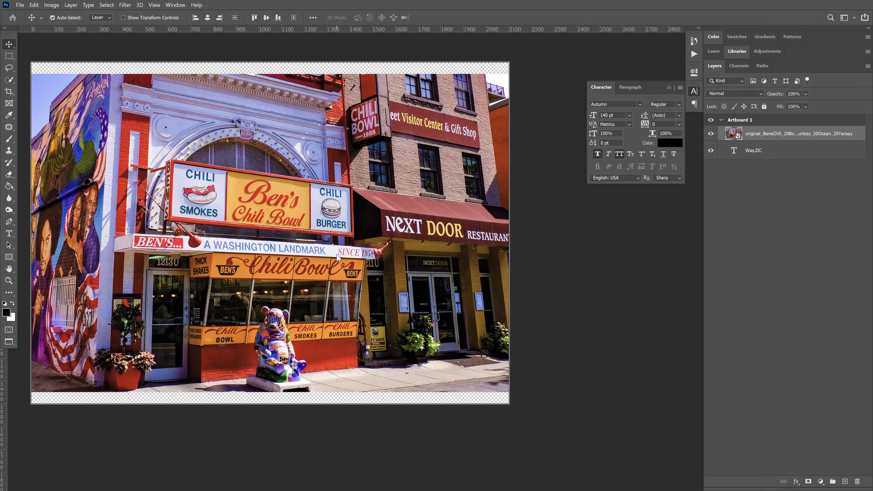
right_click(859, 134)
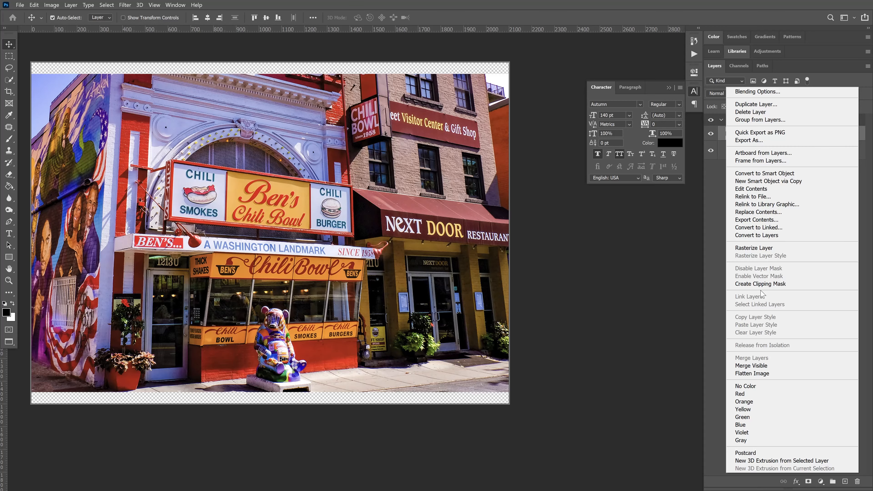
click(761, 284)
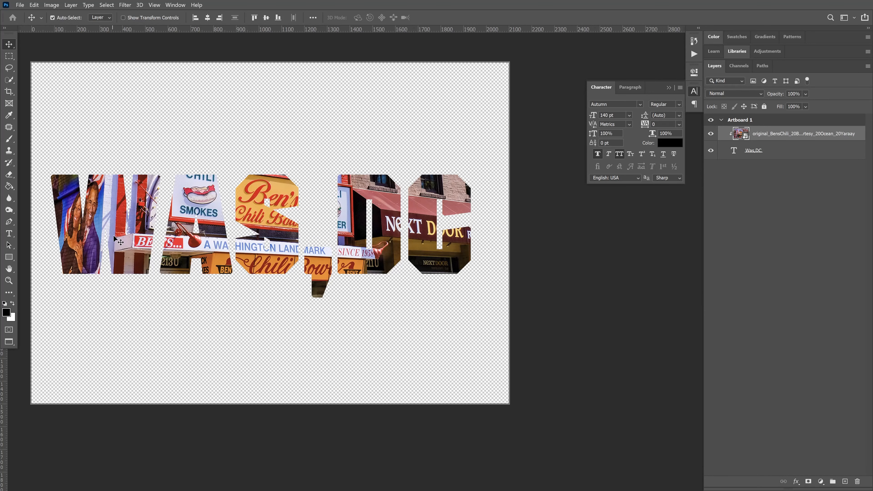
- Scale the Ben's Chili Bowl photo down to about 22.77% and position it over the letter W
key(ctrl)
key(ctrl+t)
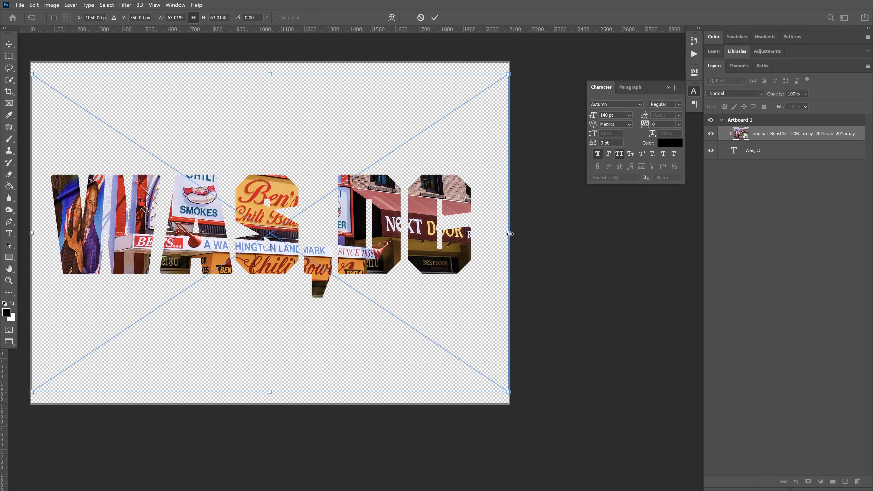
drag(479, 229, 204, 217)
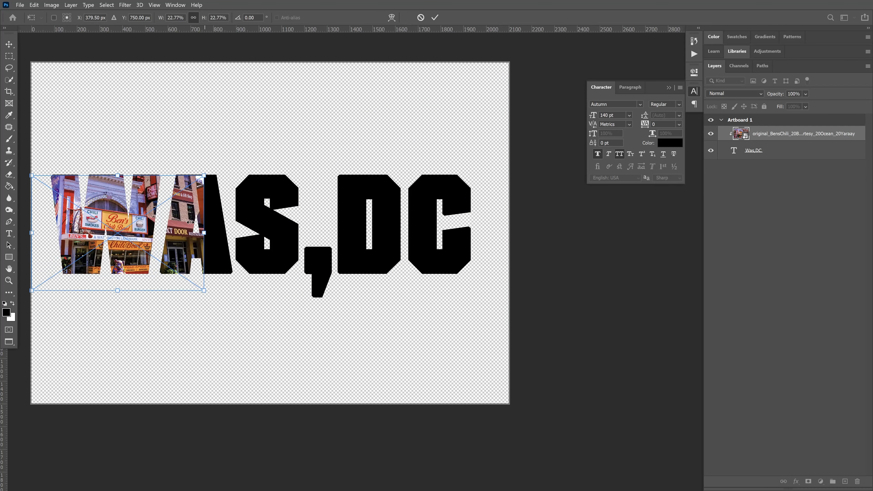
drag(123, 230, 85, 226)
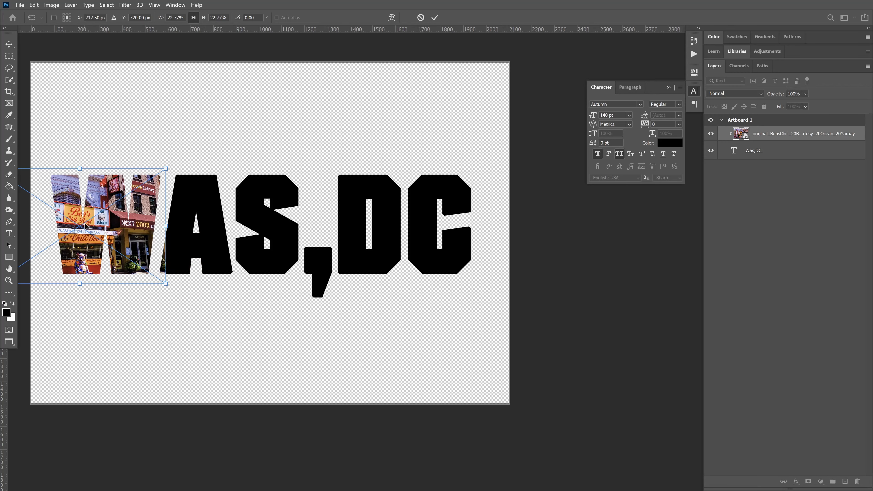
key(Escape)
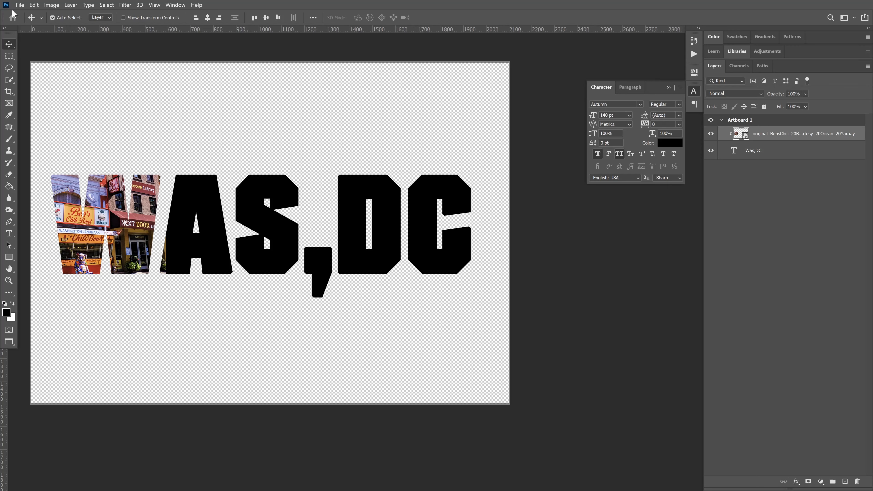
- Place the Capitol photo ccimage-shutterstock_390999490.jpg as an embedded layer above the clipped photo and select its layer
click(20, 5)
click(32, 178)
double_click(204, 79)
key(Return)
click(21, 6)
click(835, 133)
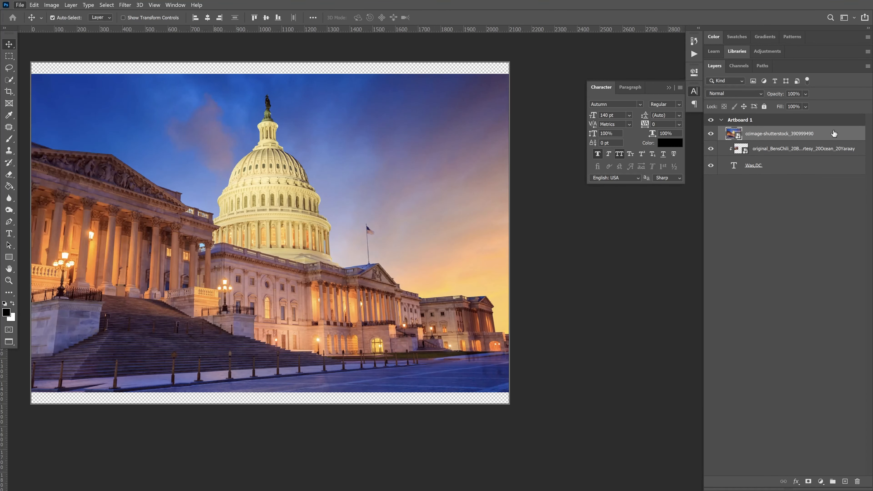
- Clip the Capitol photo to the WAS,DC text, then scale it down to 18% and position it over the letter A
right_click(808, 134)
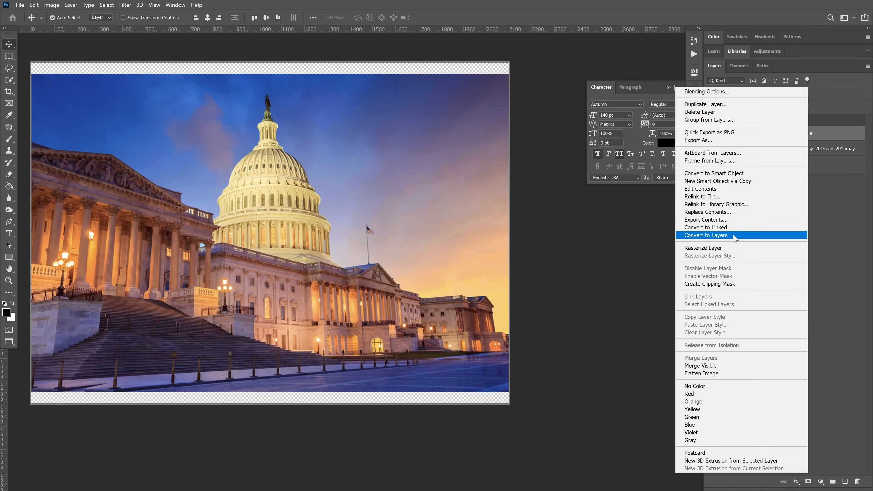
click(736, 284)
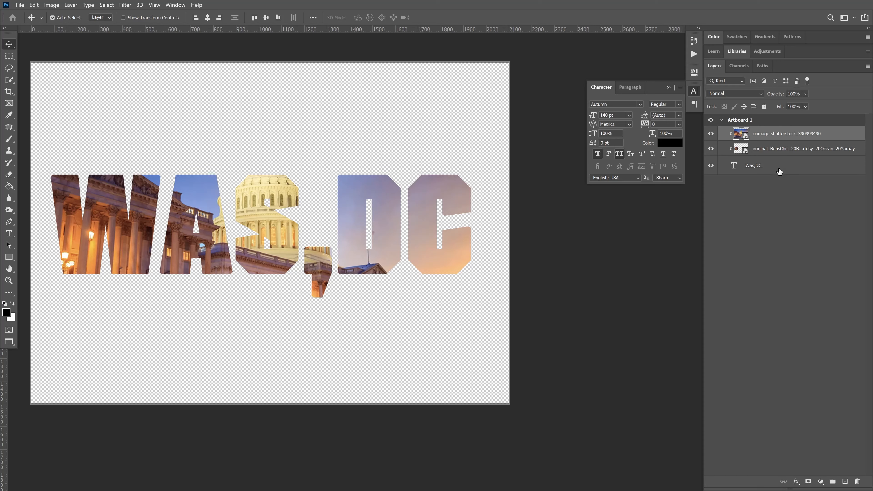
click(396, 222)
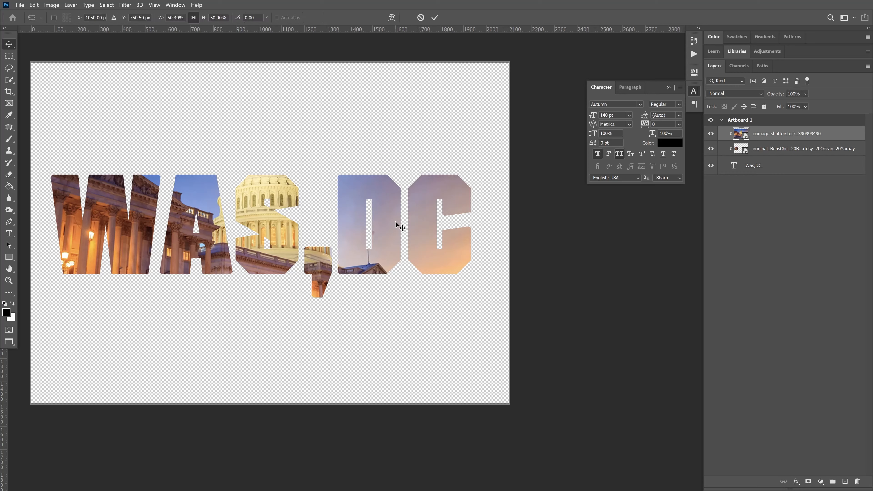
key(ctrl+t)
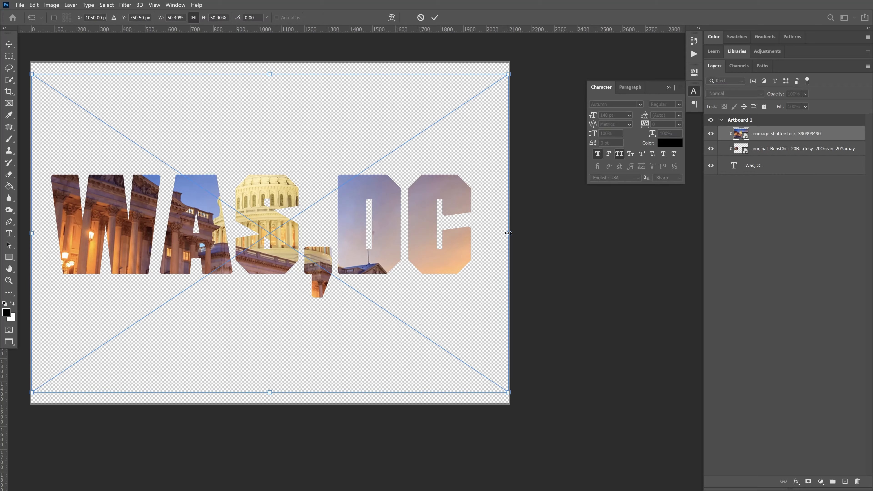
drag(273, 235, 229, 234)
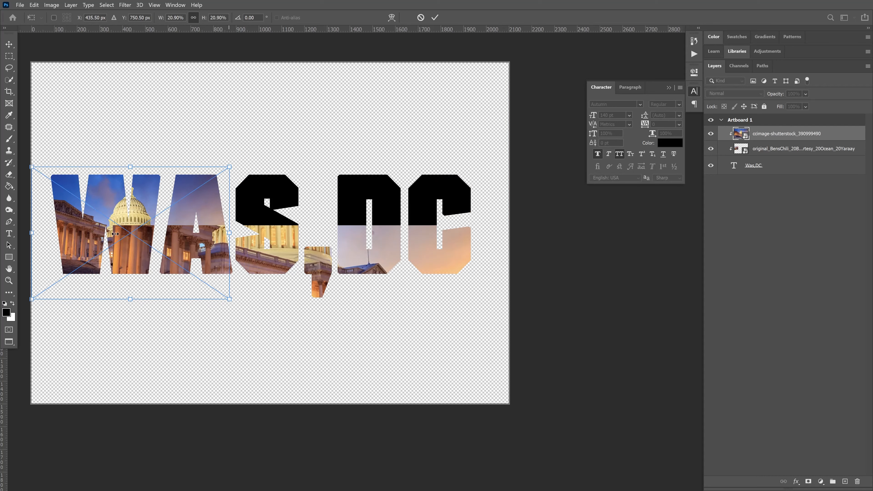
drag(32, 233, 59, 238)
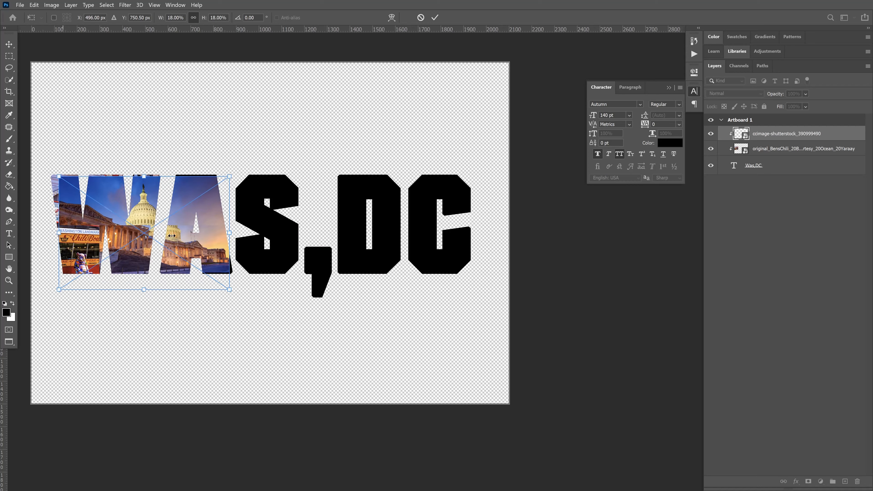
drag(213, 220, 218, 220)
key(Return)
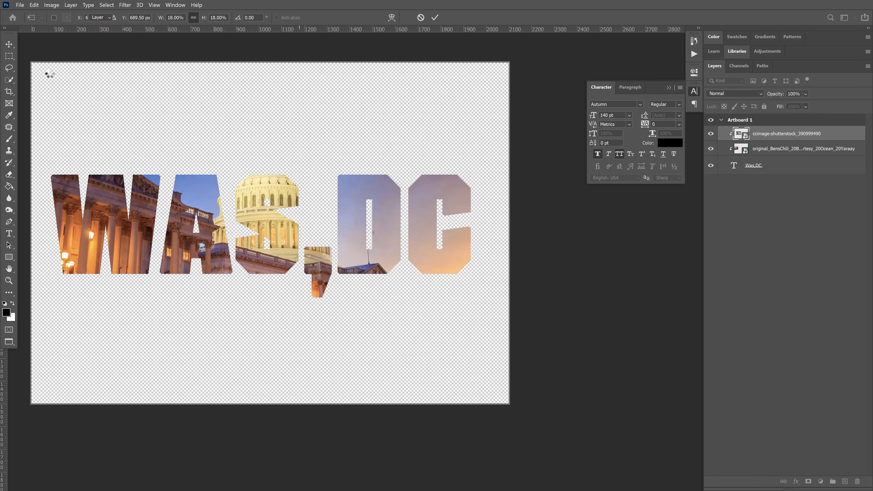
- Place the Chinatown arch photo from the DC Post Card folder as an embedded image
click(20, 6)
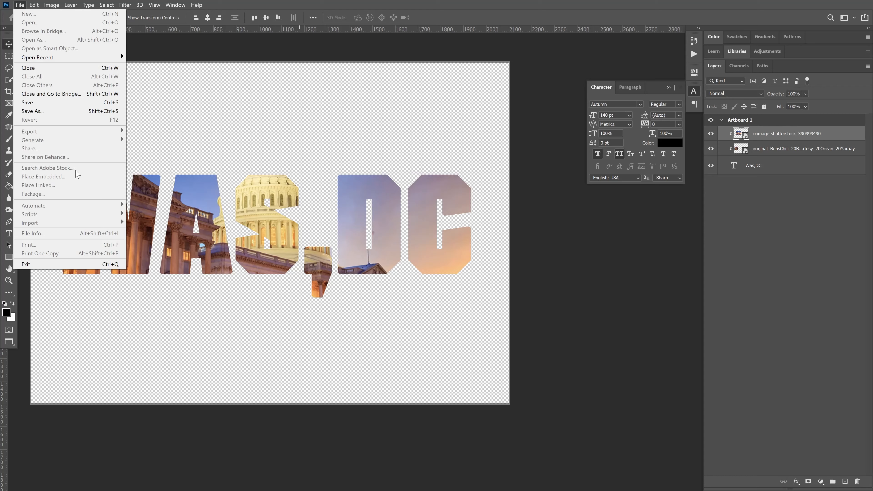
click(206, 148)
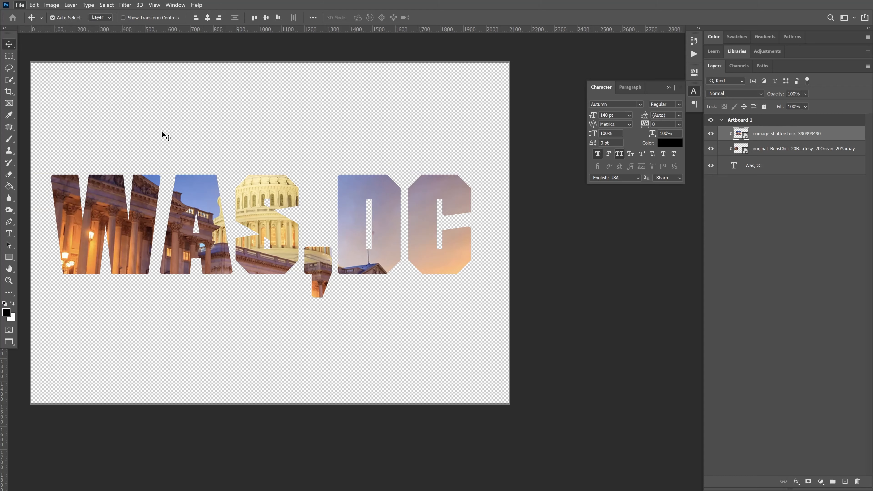
click(20, 5)
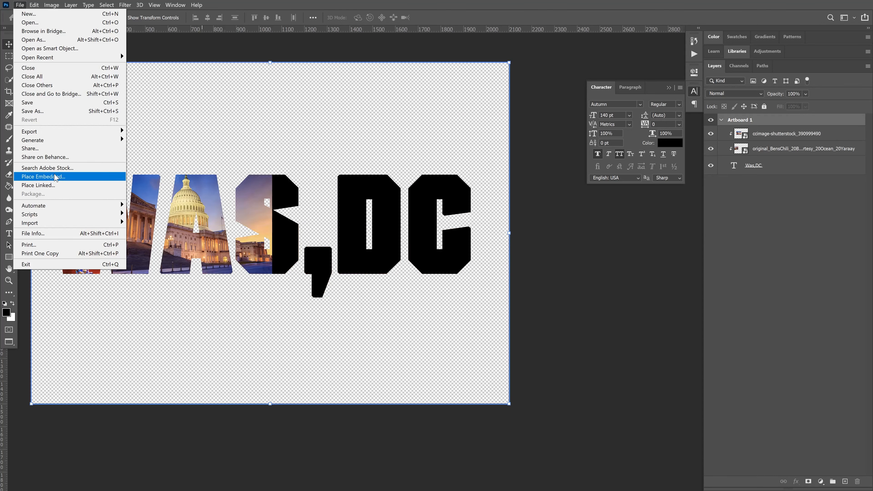
click(54, 177)
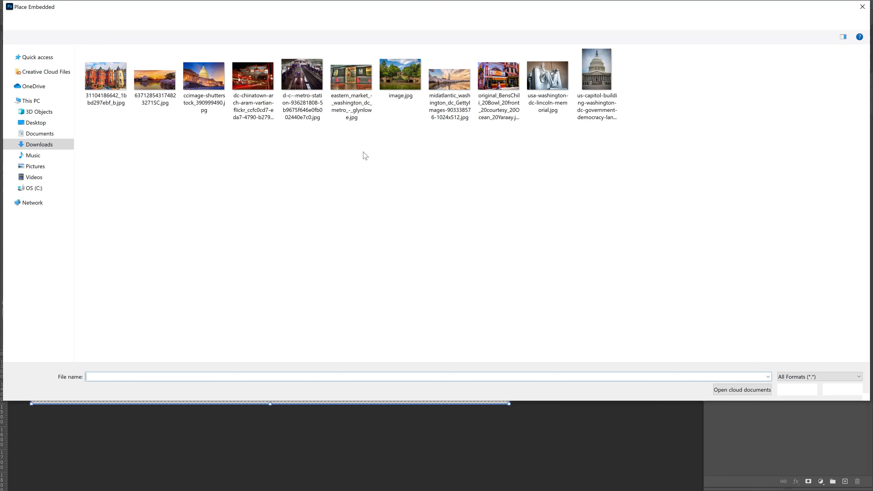
double_click(268, 89)
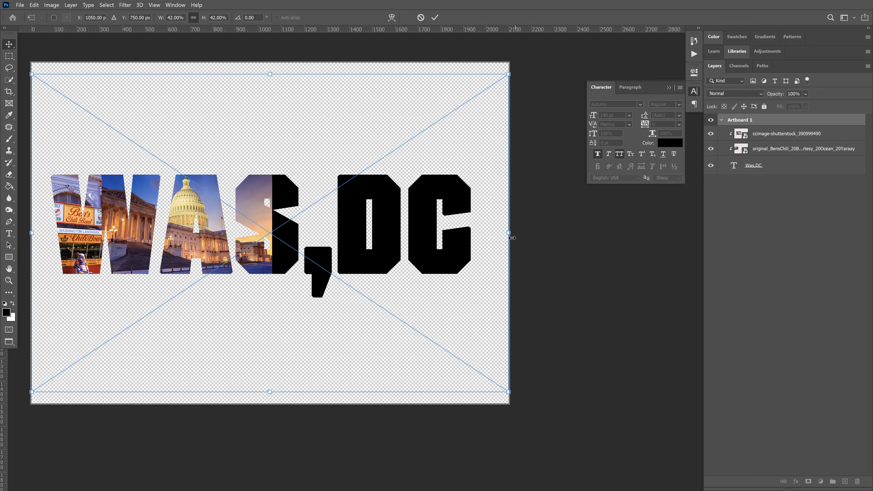
- Scale the Chinatown arch photo to about 16.56%, position it over the letter S and clip it to the WAS,DC text
drag(509, 232, 220, 233)
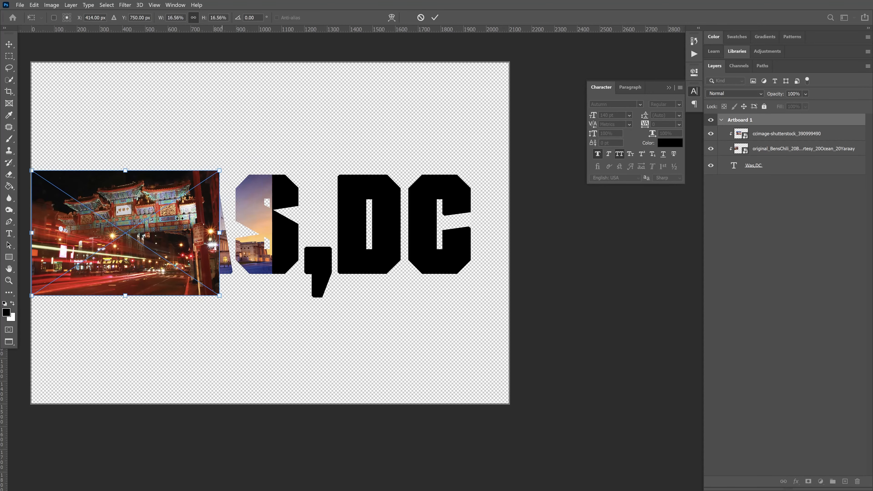
drag(320, 212, 323, 212)
key(Return)
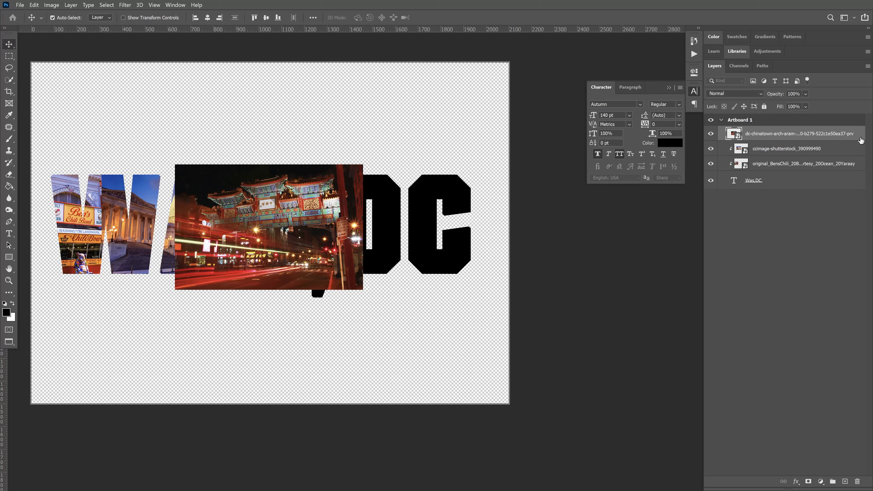
right_click(861, 140)
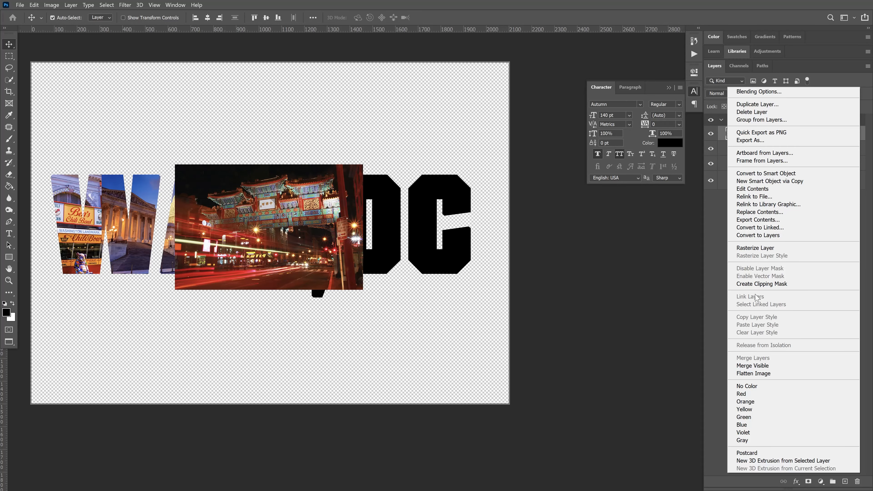
click(756, 285)
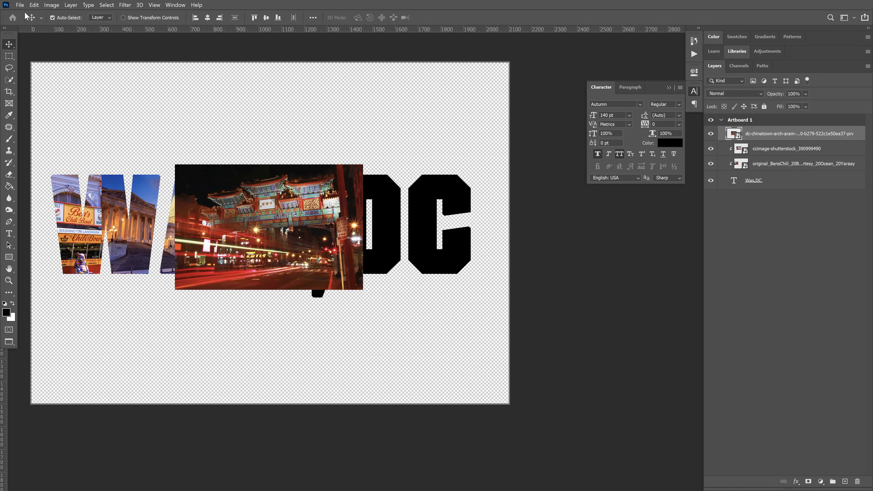
- Place the Eastern Market metro train photo from the DC Post Card folder as an embedded image
click(21, 5)
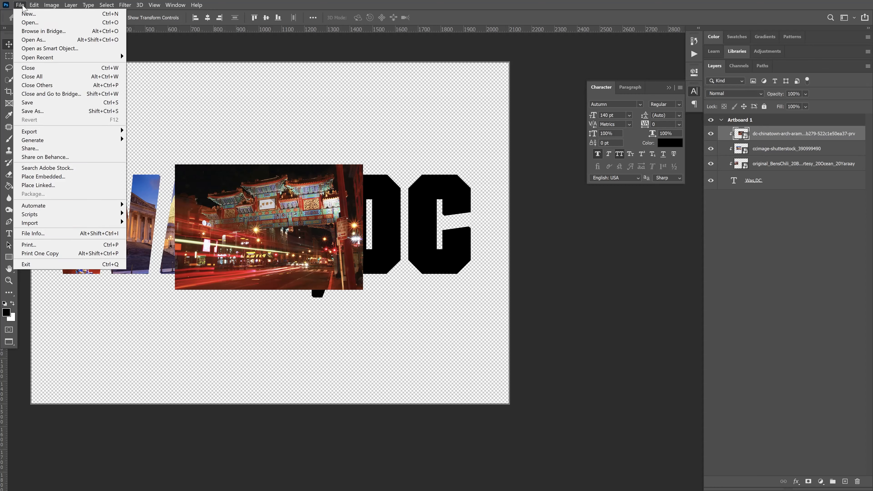
click(47, 177)
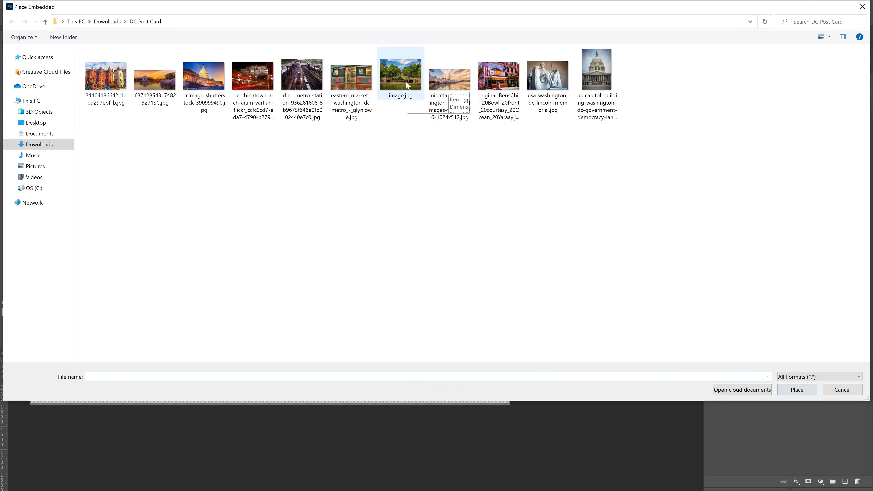
click(348, 80)
double_click(348, 78)
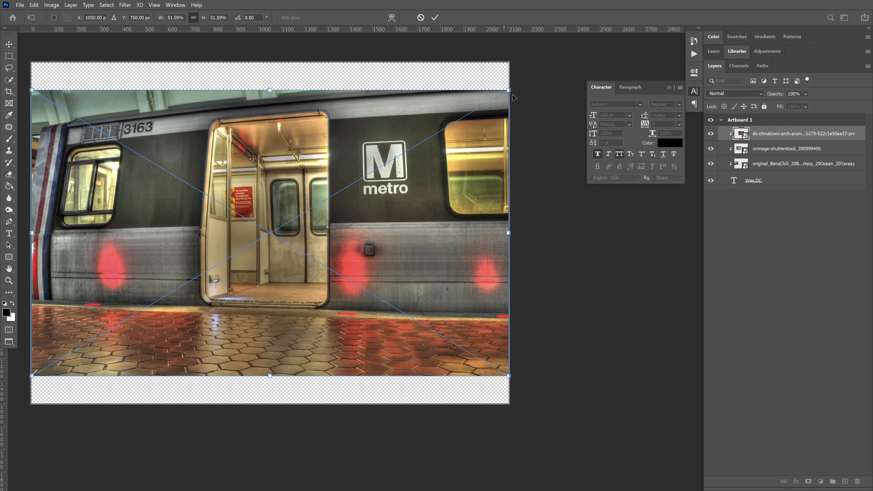
- Scale the metro train photo down, position it over the S, comma and D, and clip it to the WAS,DC text
drag(304, 217, 294, 224)
drag(257, 245, 172, 310)
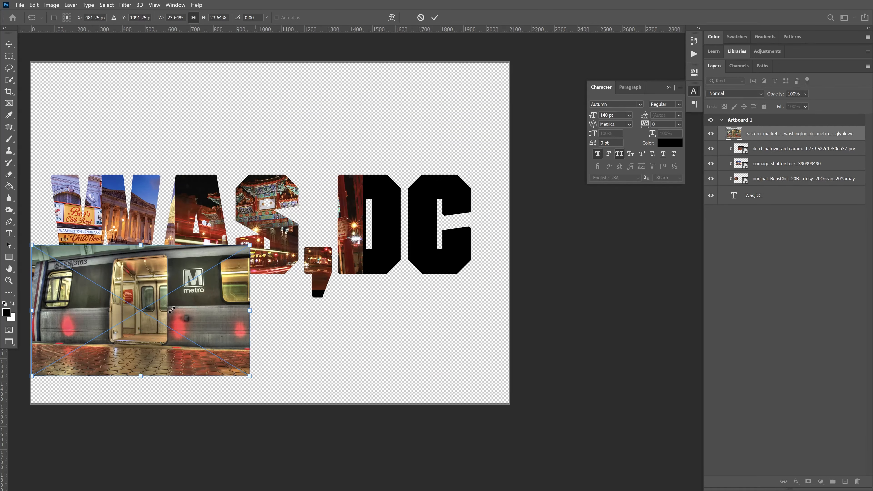
drag(143, 336, 331, 245)
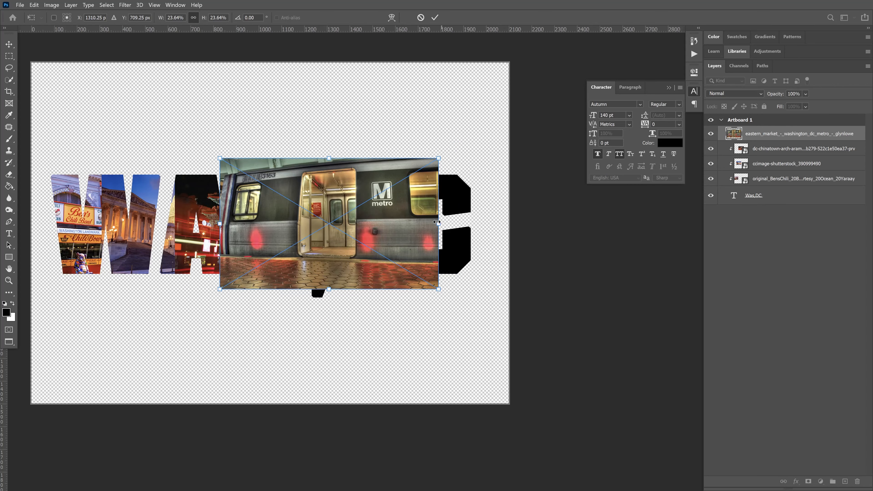
drag(425, 222, 384, 218)
key(Return)
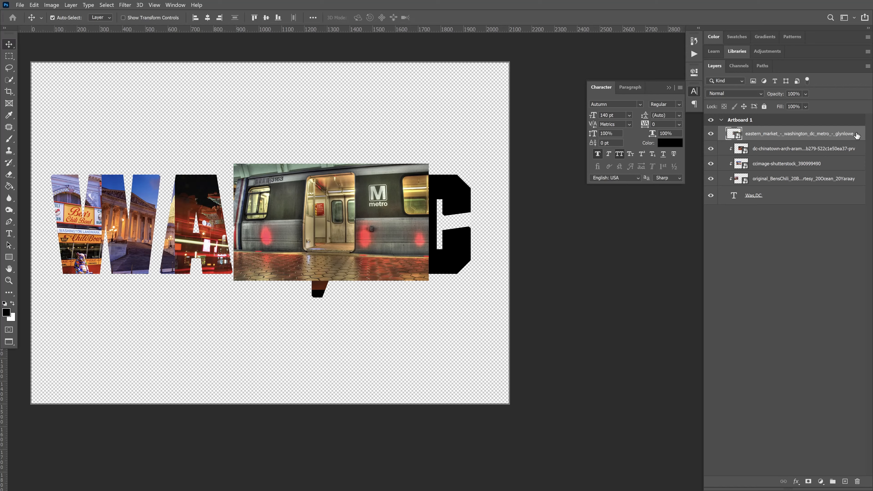
right_click(728, 134)
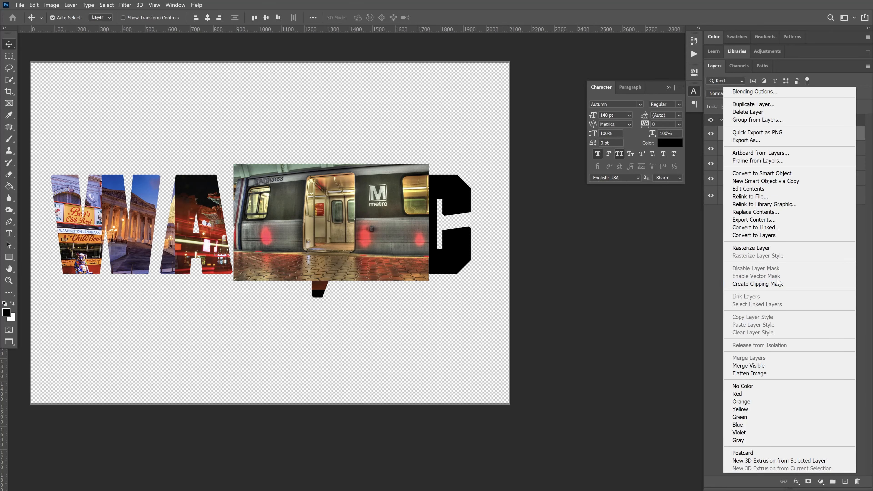
click(758, 285)
click(21, 5)
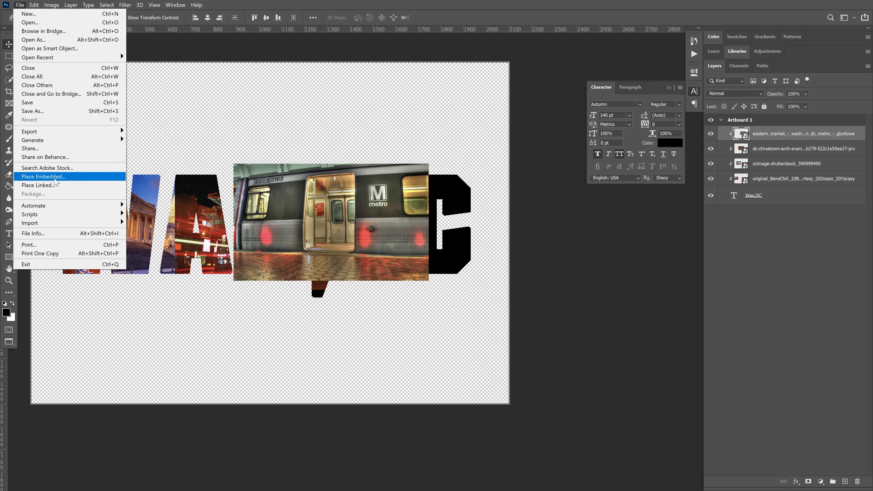
click(55, 178)
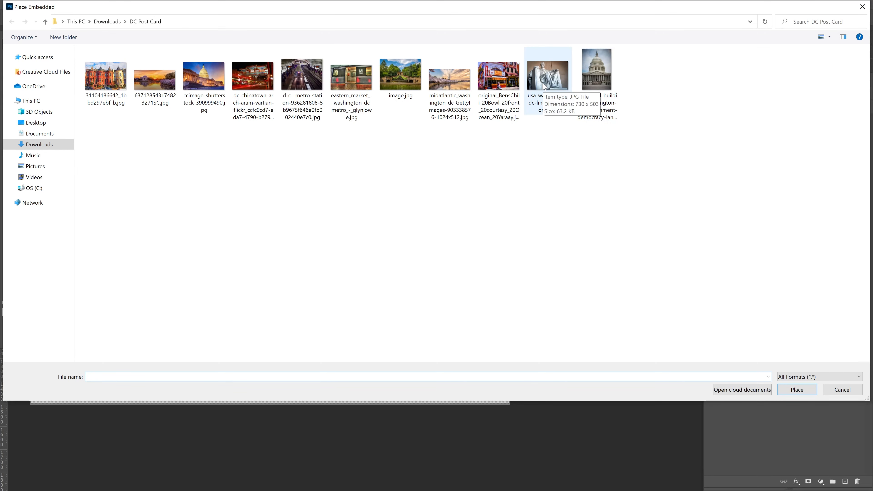
click(107, 81)
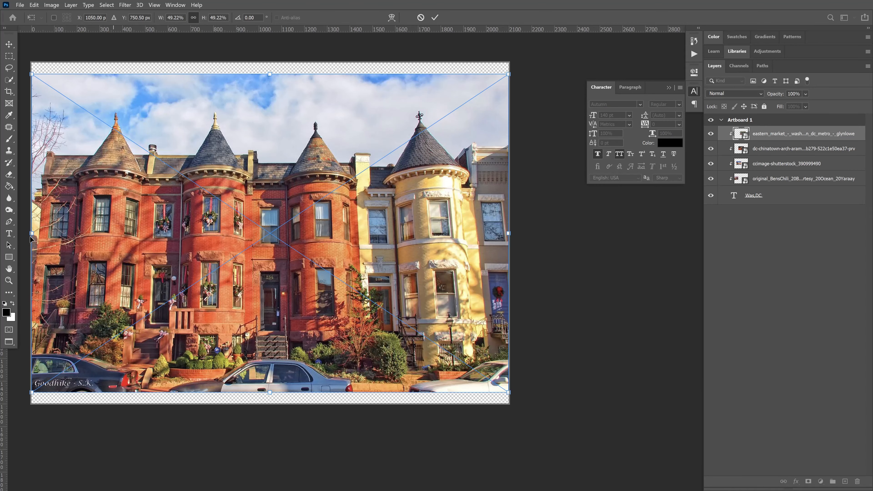
- Scale the row houses photo to about 16.78%, position it over the letters DC and clip it to the WAS,DC text
drag(317, 243, 411, 227)
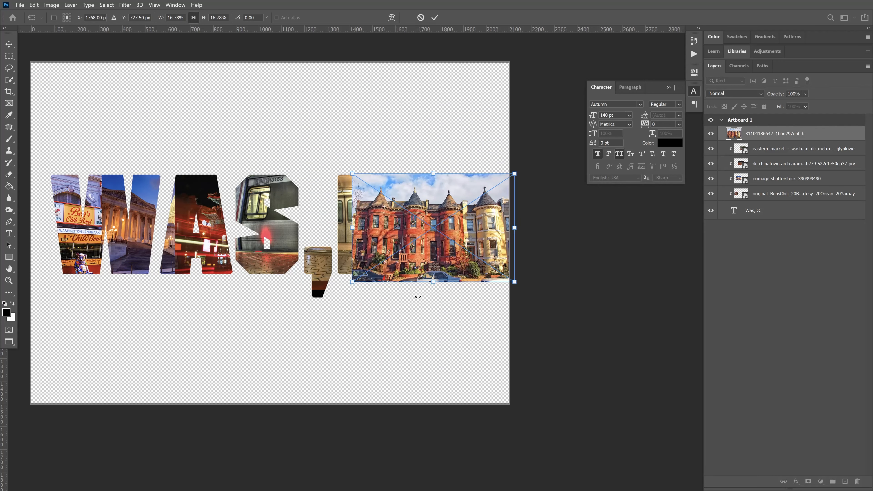
key(Return)
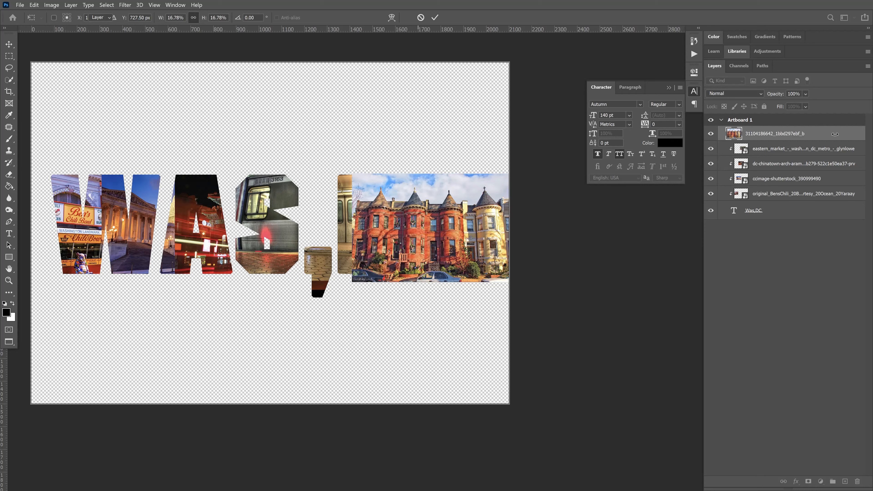
right_click(835, 134)
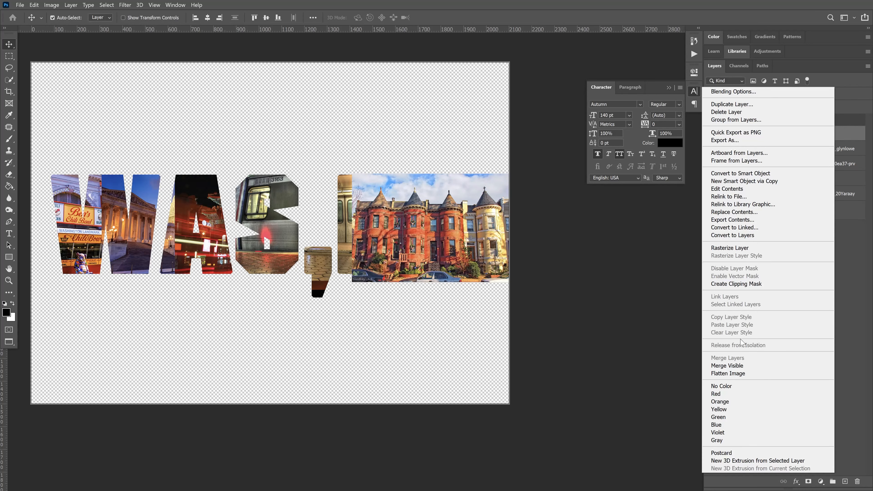
click(751, 290)
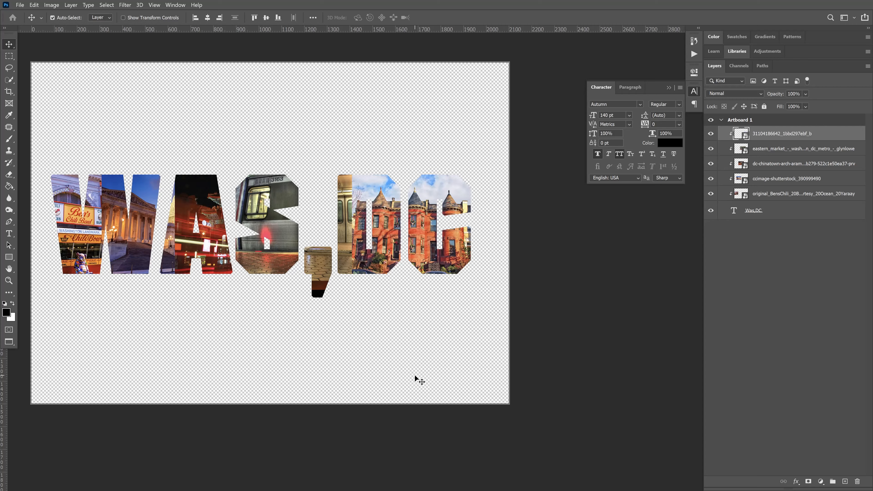
- Add a layer mask to the clipped Ben's Chili Bowl photo layer
click(809, 194)
click(809, 482)
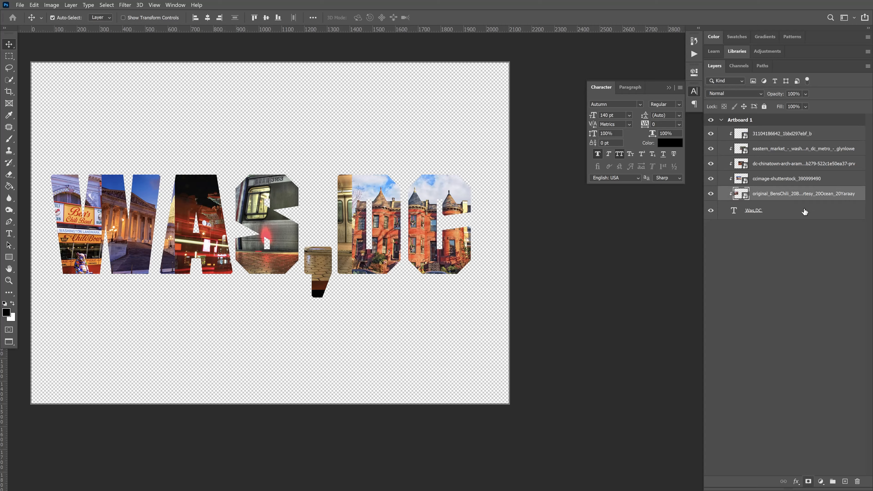
- Move the Capitol photo layer below the WAS,DC text layer and undo the layer mask added to it
drag(809, 178, 809, 484)
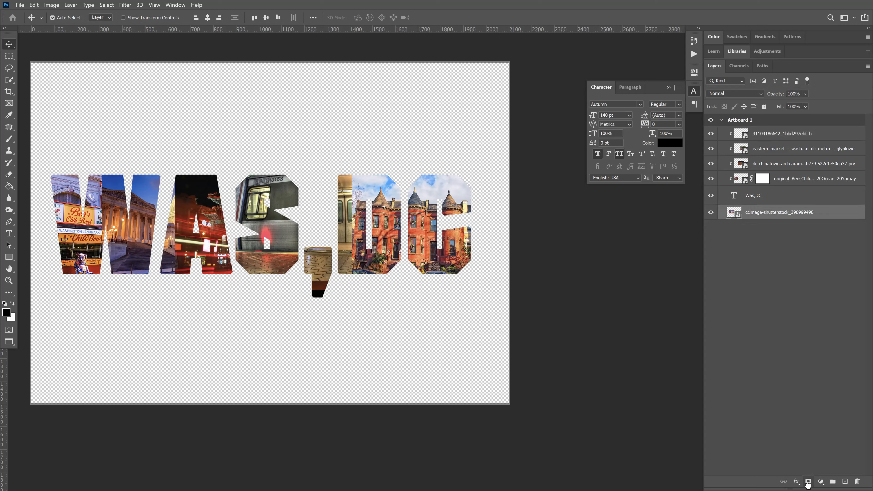
click(809, 482)
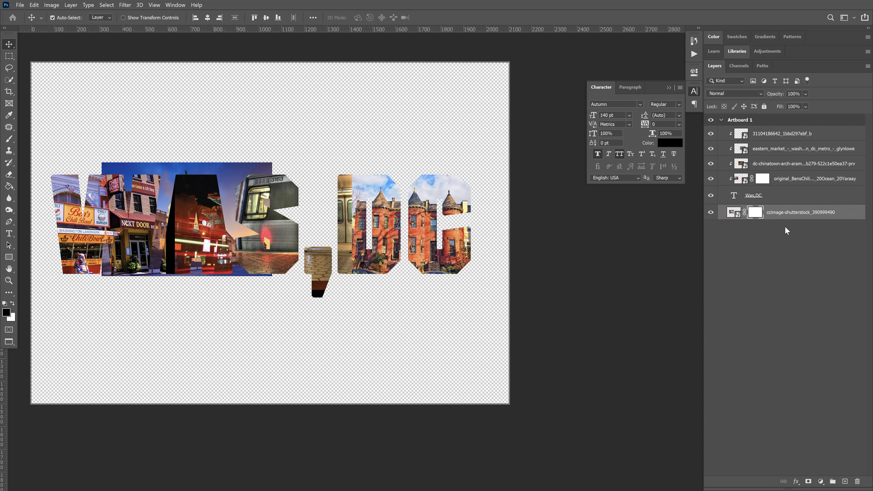
key(ctrl+z)
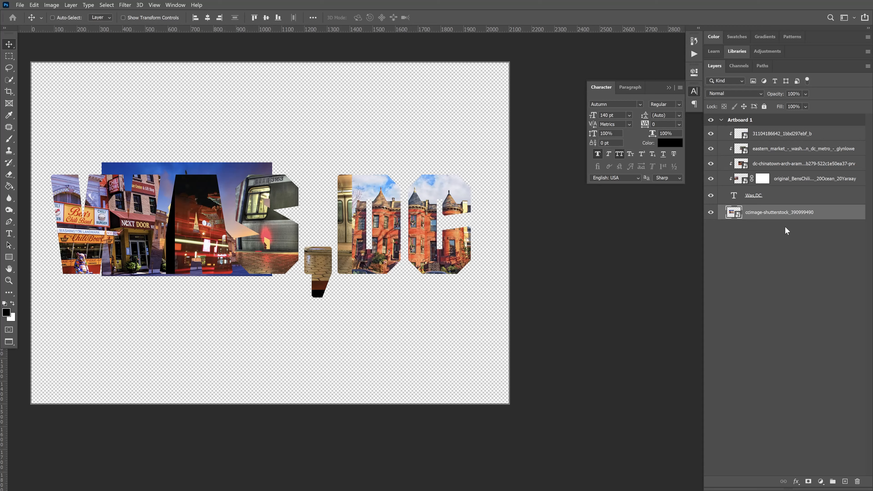
click(547, 227)
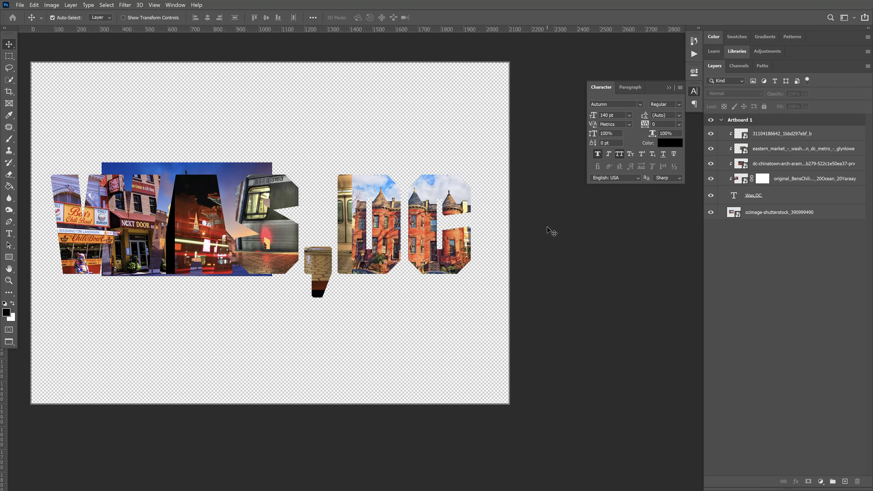
- Undo the Capitol photo layer's move below the WAS,DC text and select the restored layer in the clipped photo stack
key(ctrl+z)
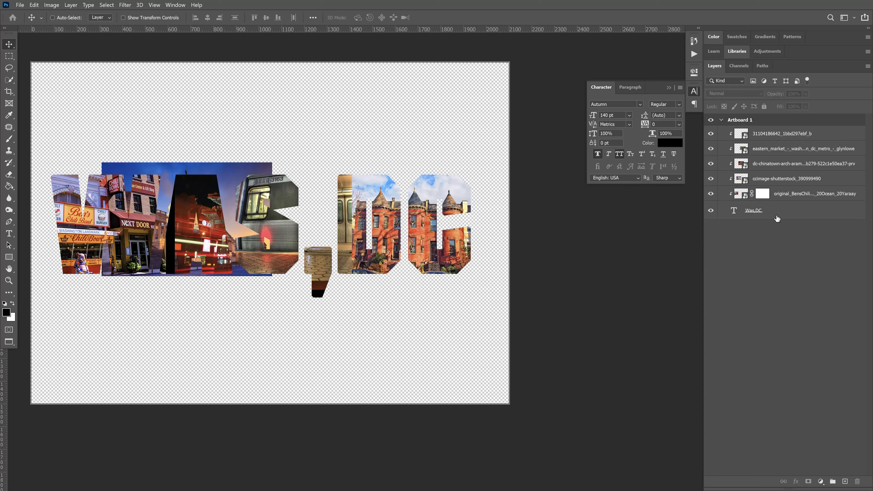
click(786, 198)
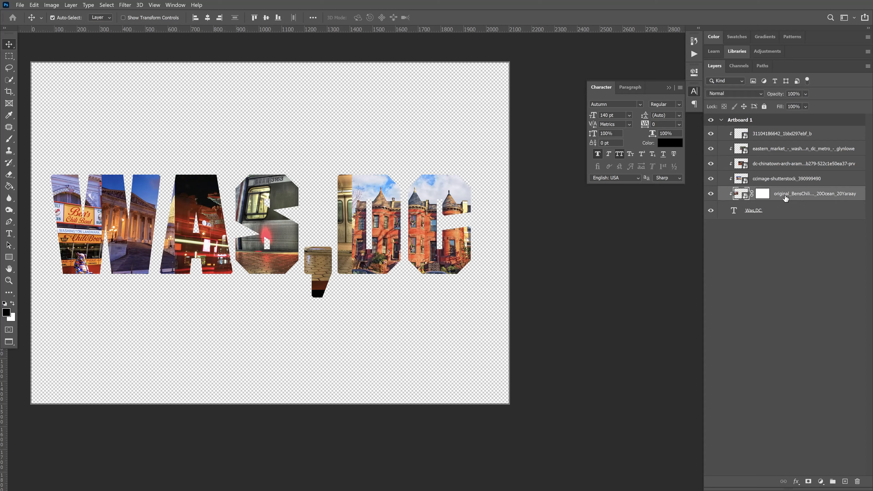
click(808, 482)
key(ctrl+z)
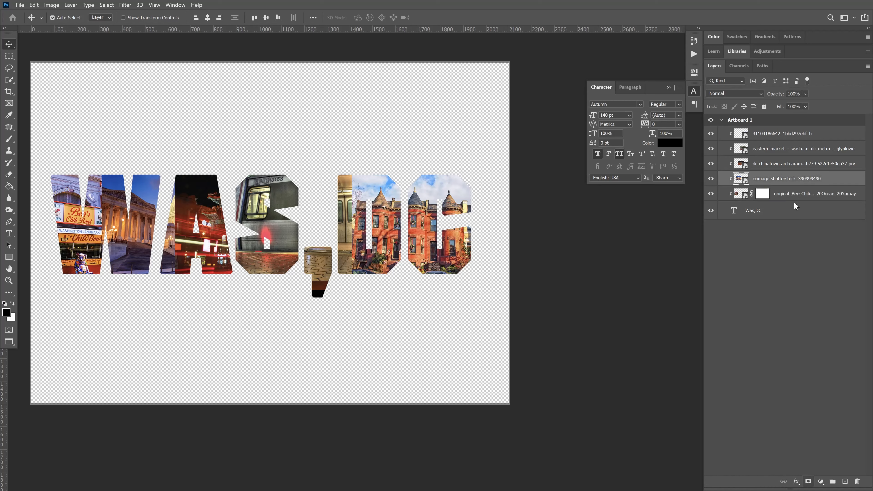
- Add layer masks to the Capitol, Chinatown arch, metro and row houses photo layers, keeping all four clipped to the WAS,DC text
click(808, 481)
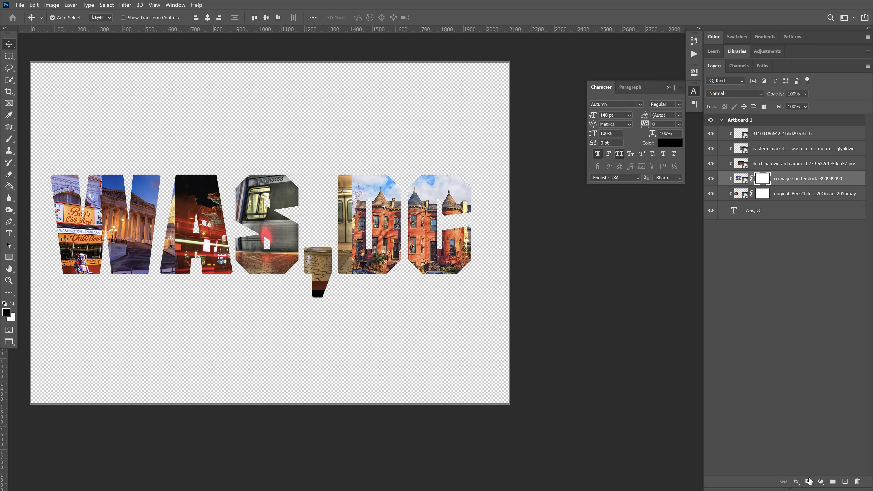
click(760, 156)
click(808, 482)
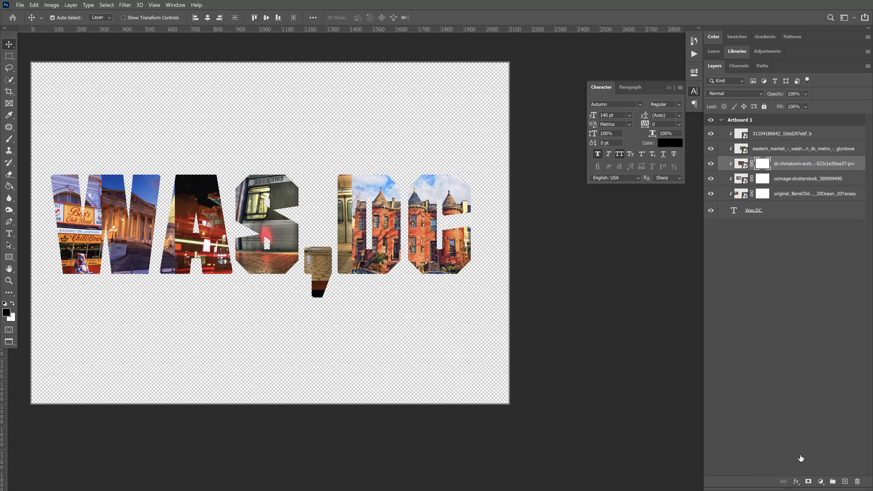
click(777, 148)
click(808, 481)
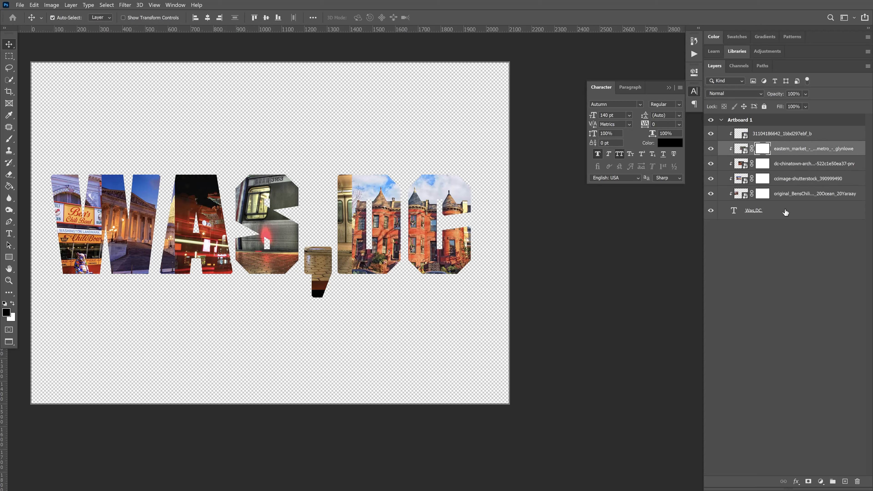
drag(795, 452, 807, 480)
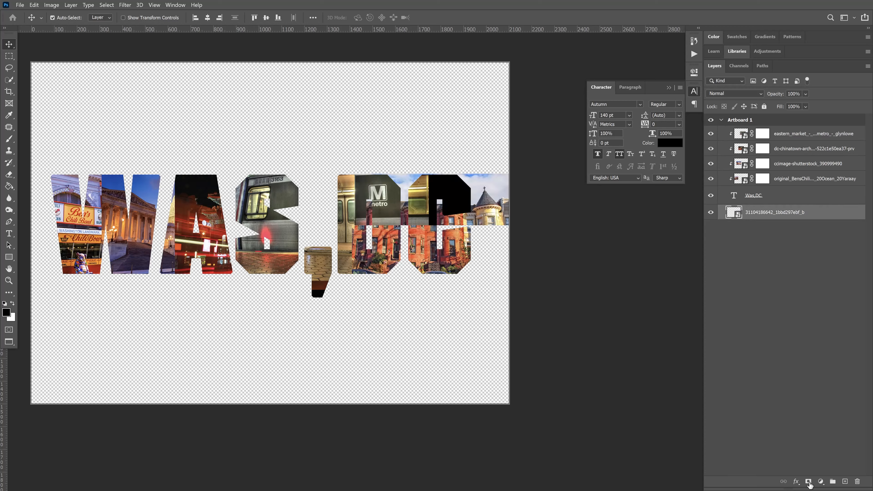
key(ctrl+shift+bracketright)
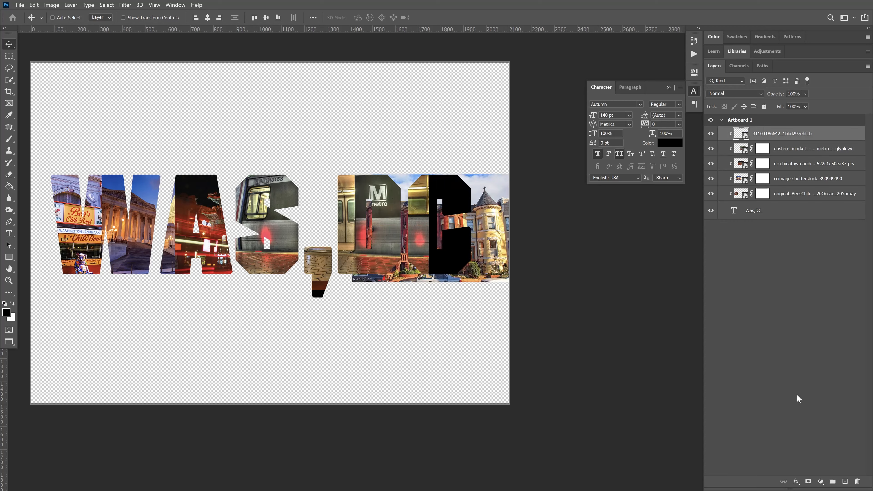
click(809, 481)
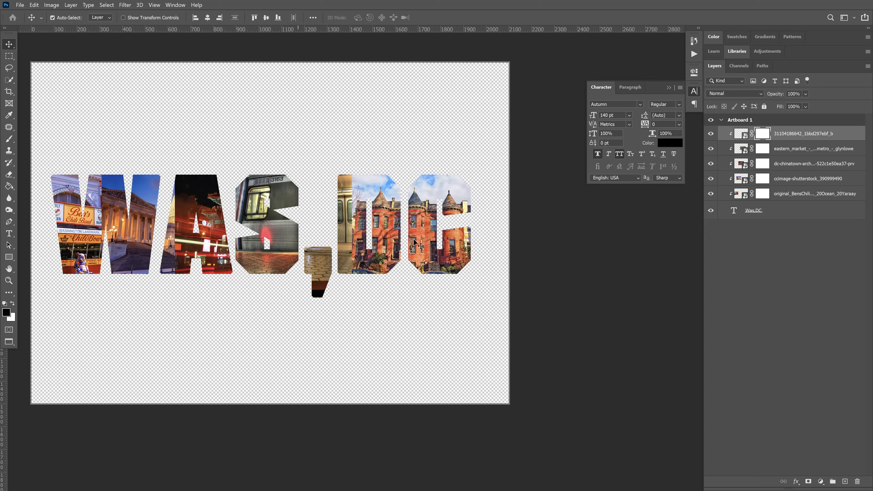
- Shift the row houses photo over the letter C and mask it off the letter D with a soft 150 px black brush
key(ctrl)
mouse_move(430, 238)
mouse_down()
mouse_move(442, 227)
mouse_move(435, 239)
mouse_up()
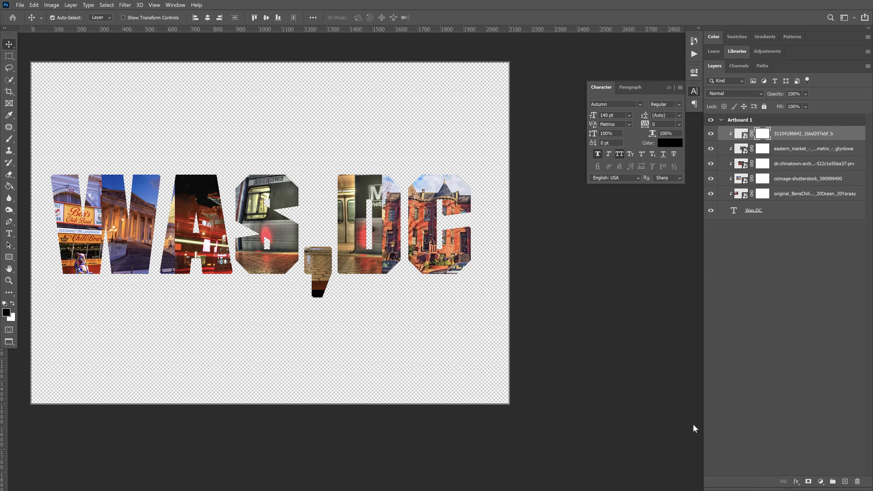
key(b)
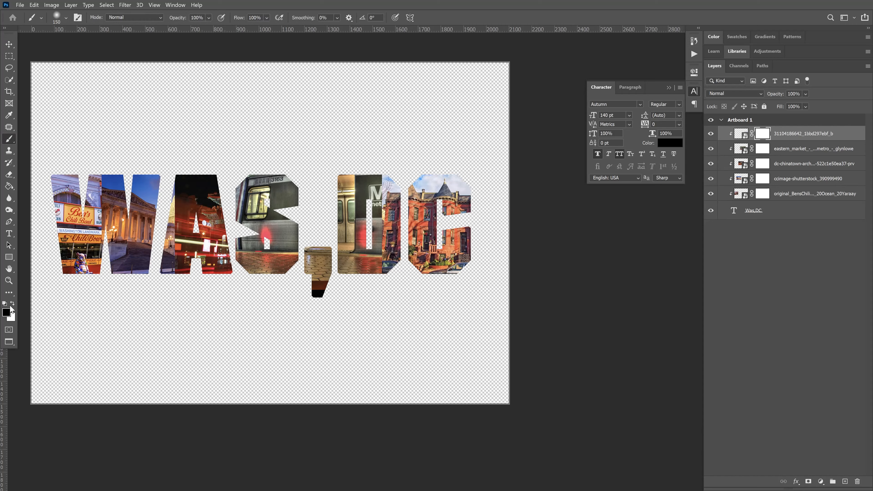
click(67, 18)
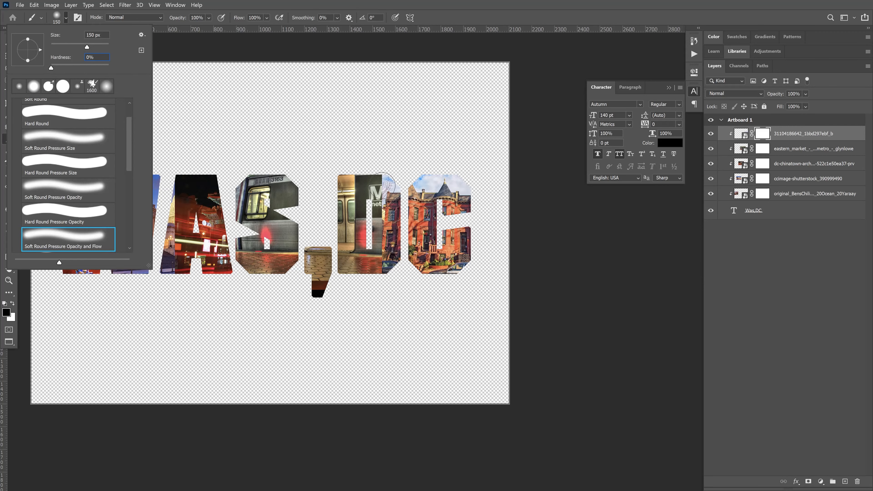
key(Return)
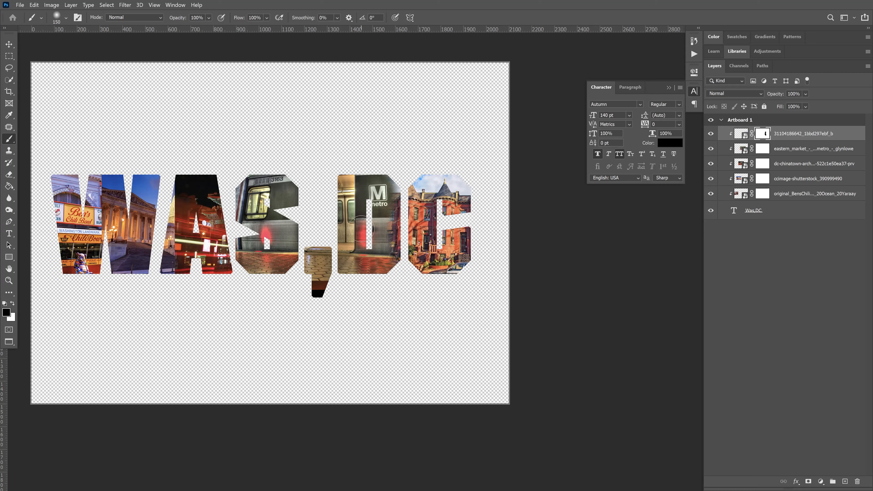
- Reposition the metro photo within the letter D and paint its layer mask black over the letter S
key(v)
mouse_move(359, 231)
mouse_down()
mouse_move(412, 235)
mouse_move(360, 230)
mouse_up()
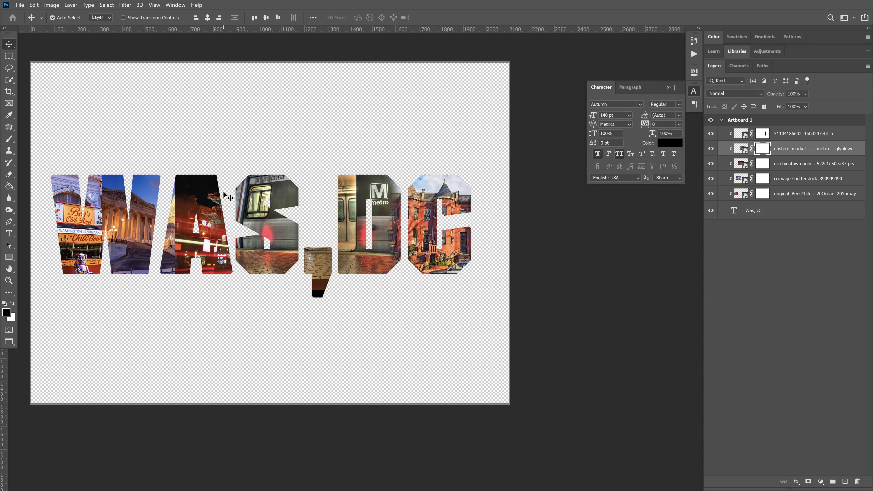
key(b)
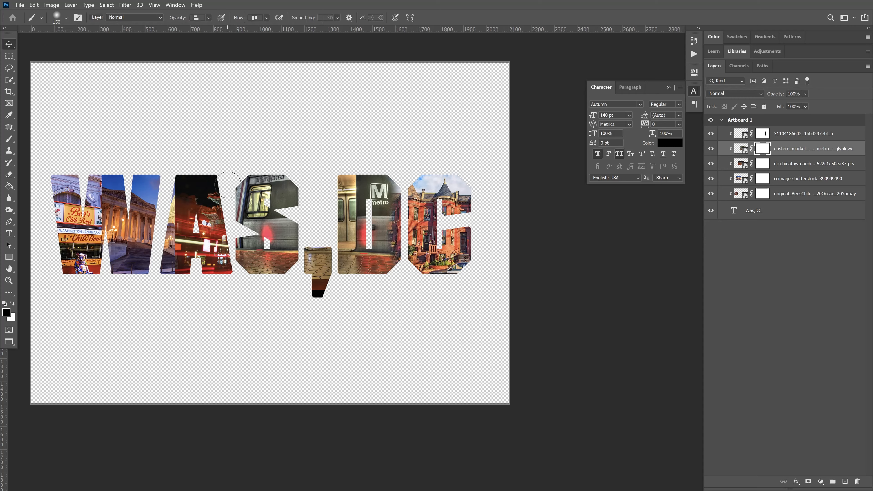
mouse_move(252, 192)
mouse_down()
mouse_move(261, 261)
mouse_move(258, 178)
mouse_move(274, 255)
mouse_move(279, 171)
mouse_move(281, 295)
mouse_move(291, 191)
mouse_move(302, 280)
mouse_move(304, 230)
mouse_move(308, 260)
mouse_move(306, 228)
mouse_move(294, 282)
mouse_move(293, 264)
mouse_move(312, 241)
mouse_move(318, 281)
mouse_move(310, 283)
mouse_move(303, 258)
mouse_move(311, 240)
mouse_move(281, 253)
mouse_up()
- Shift the Chinatown arch photo over the letter S and paint its layer mask black over the letter A and the comma
key(v)
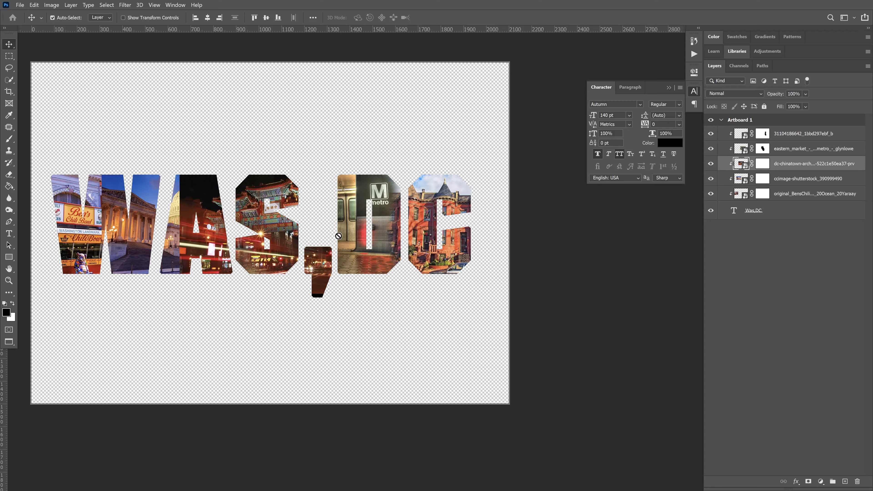
click(763, 164)
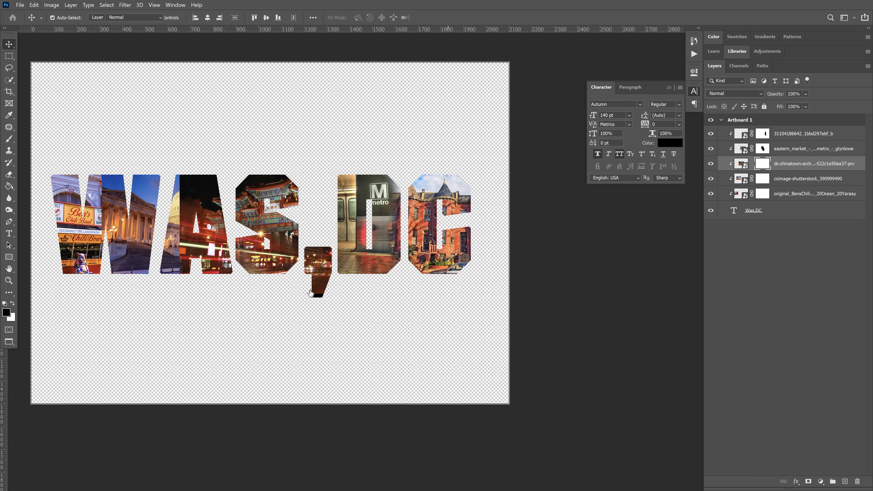
mouse_move(185, 187)
mouse_down()
mouse_move(208, 237)
mouse_move(200, 272)
mouse_move(175, 202)
mouse_move(183, 280)
mouse_move(190, 204)
mouse_move(174, 160)
mouse_move(199, 193)
mouse_move(170, 154)
mouse_up()
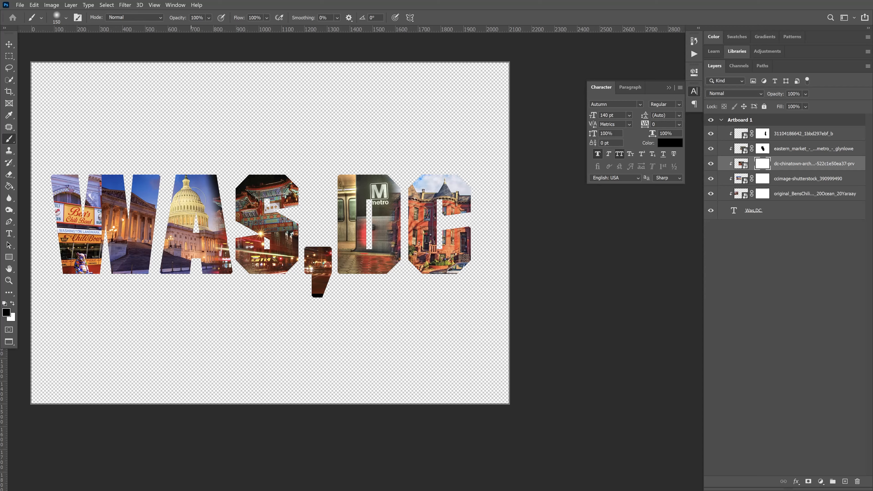
drag(192, 200, 210, 191)
drag(318, 265, 301, 263)
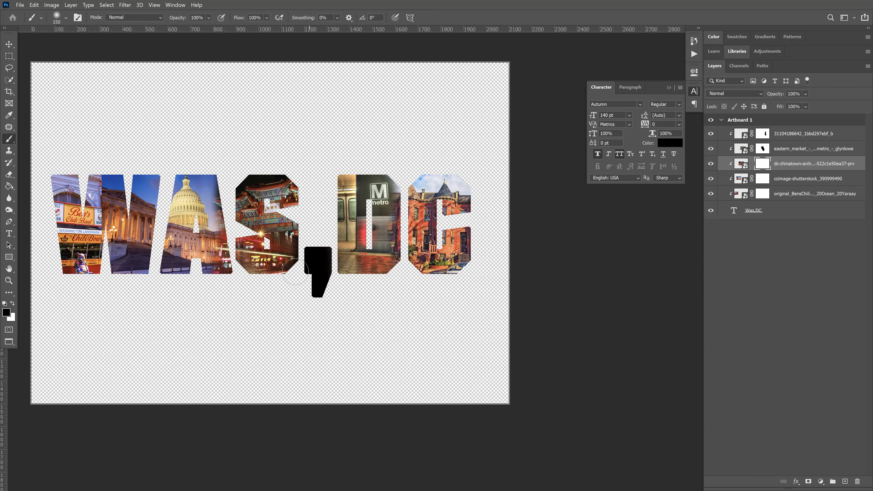
key(v)
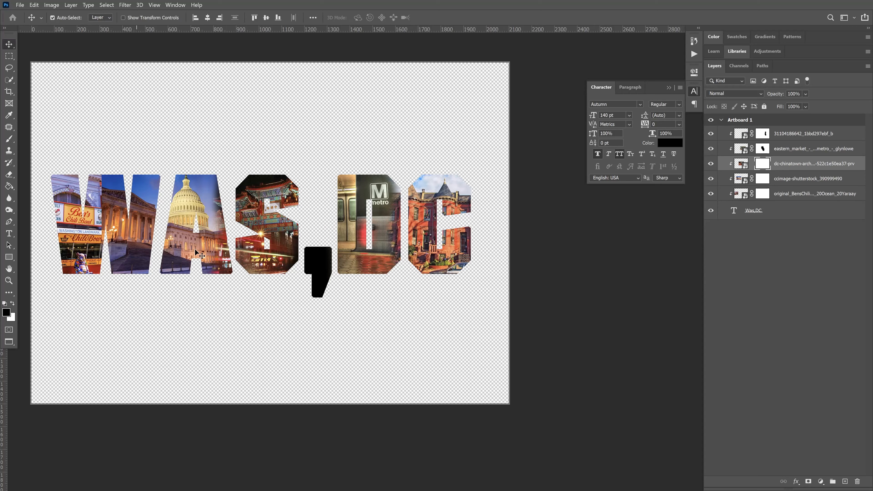
- Mask the Capitol photo off the letter W and reposition it so the dome sits inside the letter A
click(762, 179)
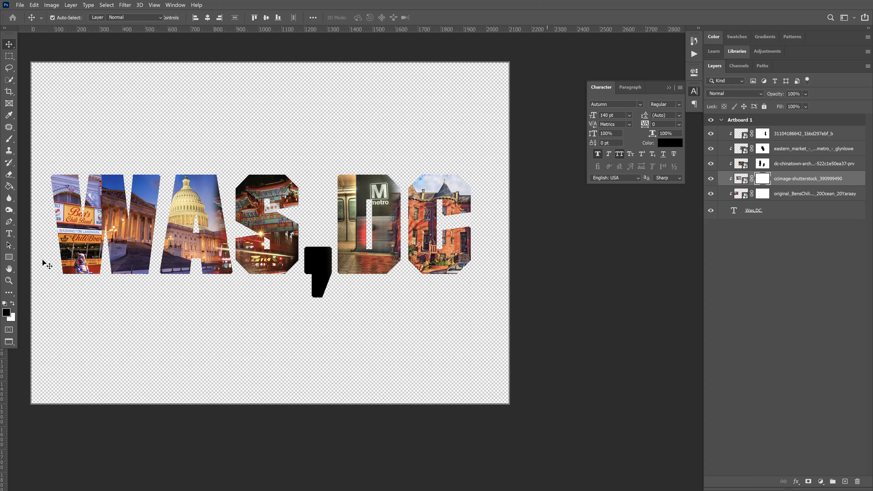
key(b)
mouse_move(111, 180)
mouse_down()
mouse_move(113, 215)
mouse_move(109, 163)
mouse_move(117, 258)
mouse_move(138, 177)
mouse_move(99, 303)
mouse_up()
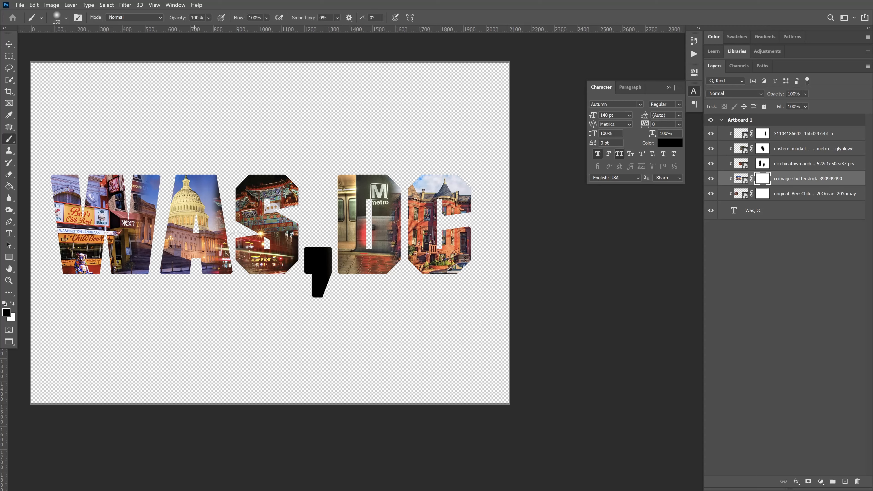
key(ctrl)
mouse_move(191, 227)
mouse_down()
mouse_move(207, 232)
mouse_move(177, 237)
mouse_move(184, 231)
mouse_up()
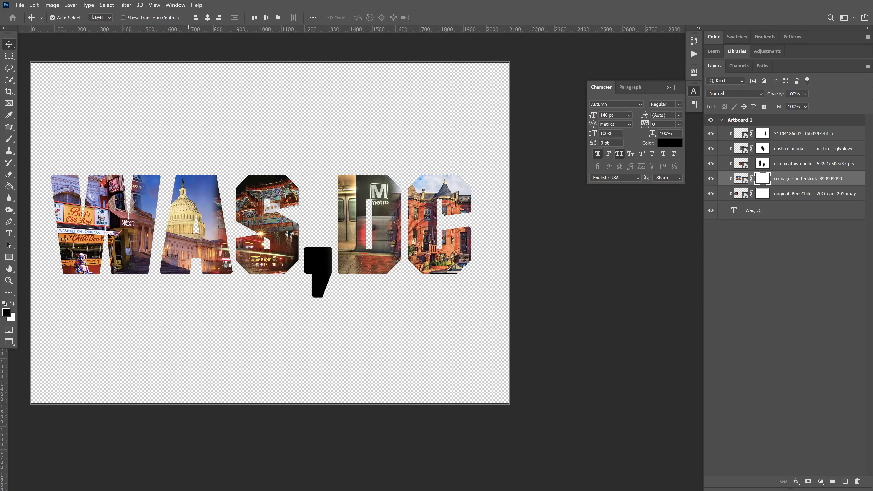
key(b)
drag(134, 202, 135, 234)
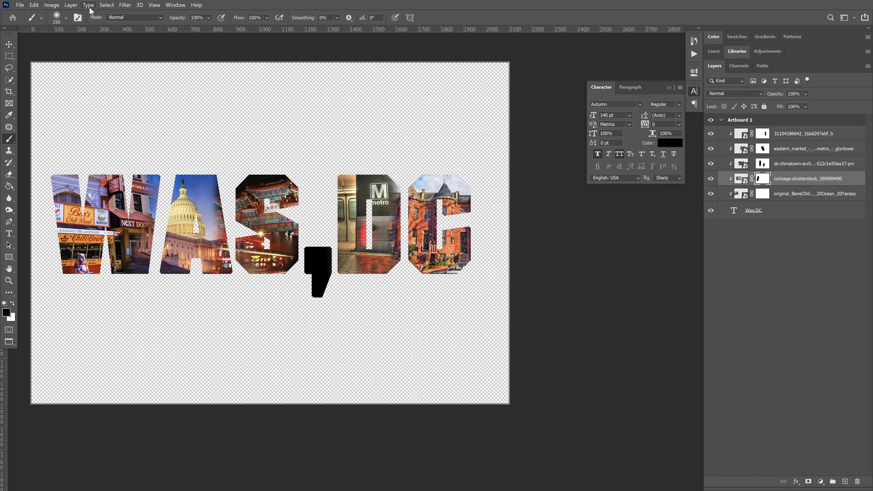
- Place the usa-washington-dc-lincoln-memorial photo as an embedded image above the row houses photo layer
click(20, 5)
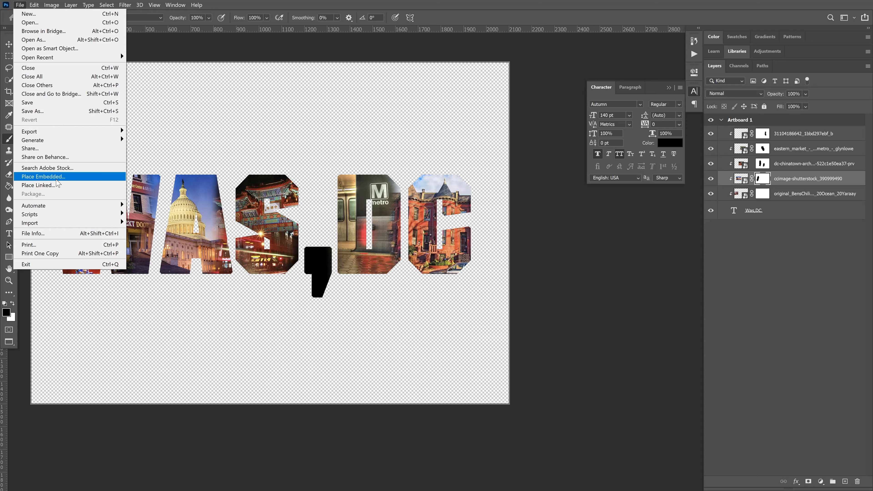
click(746, 255)
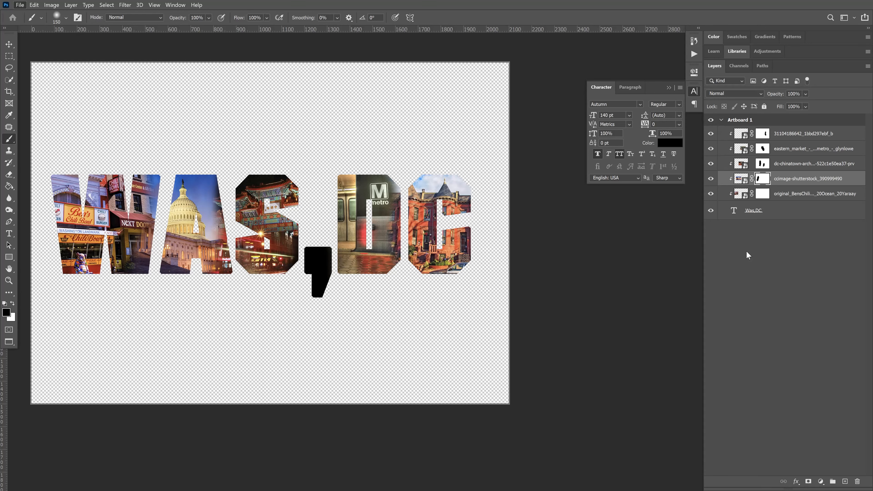
click(839, 136)
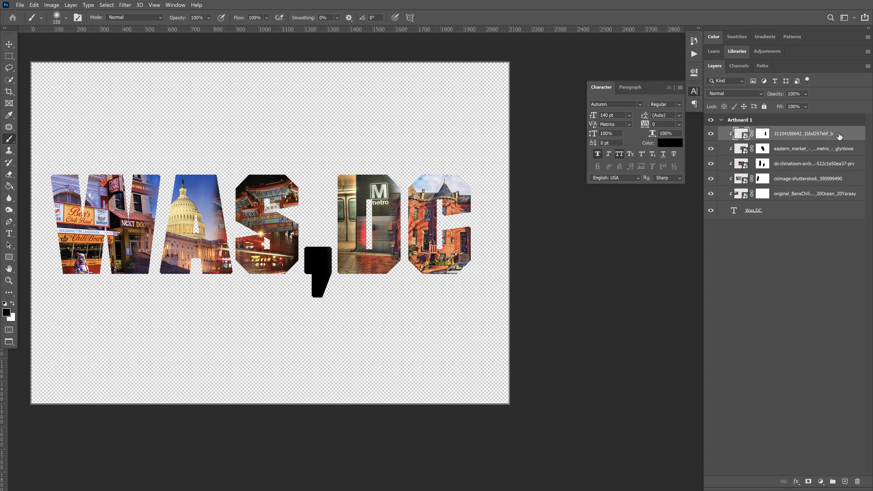
click(19, 5)
click(52, 176)
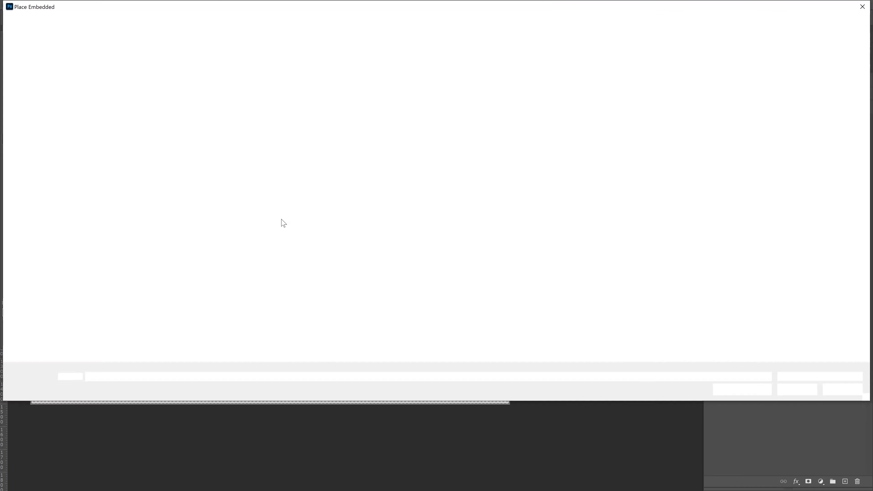
double_click(548, 88)
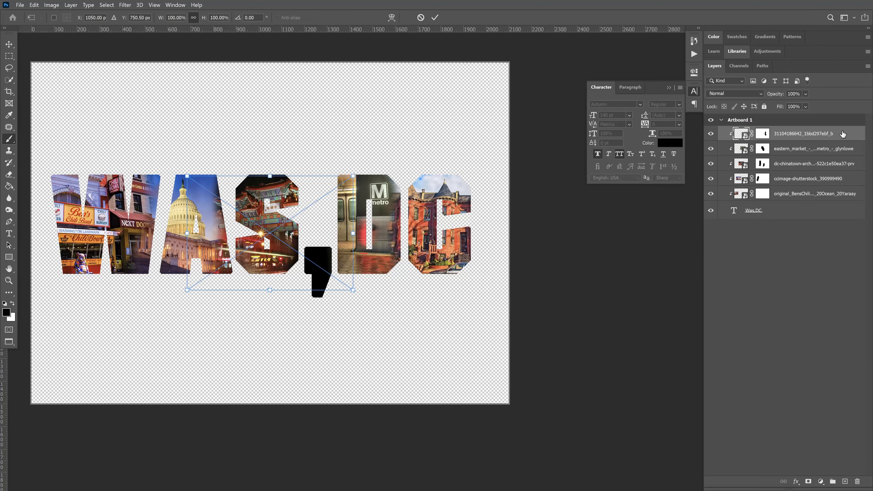
- Clip the Lincoln Memorial photo to the WAS,DC text, scale it to about 45.77% and position it over the comma
right_click(842, 134)
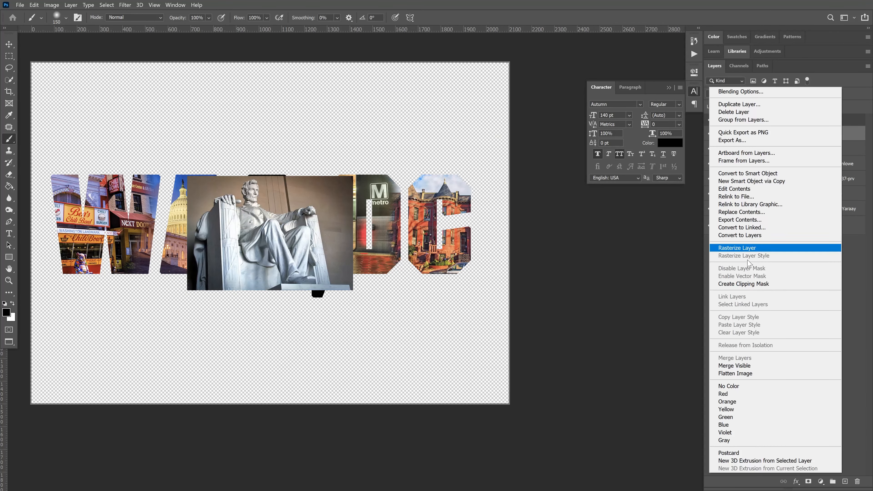
click(774, 248)
drag(248, 208, 311, 277)
drag(415, 358, 325, 282)
key(Return)
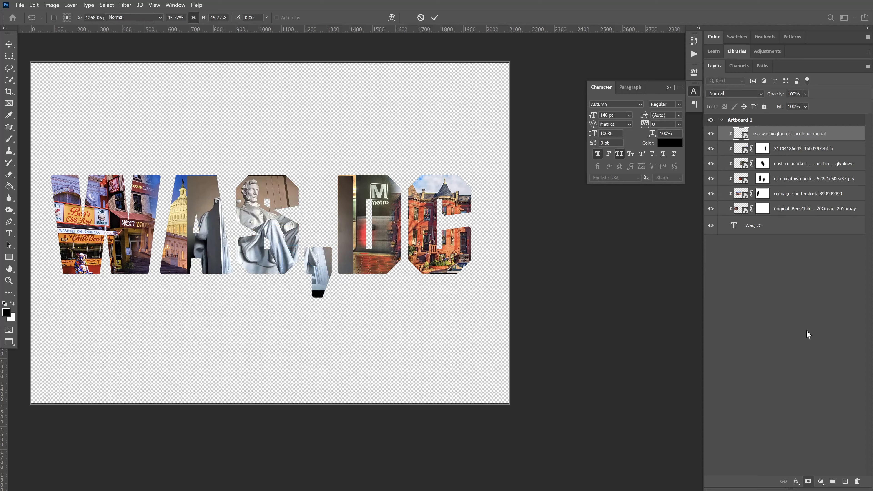
- Add a layer mask to the Lincoln Memorial photo and paint it black over the letters S and D
key(b)
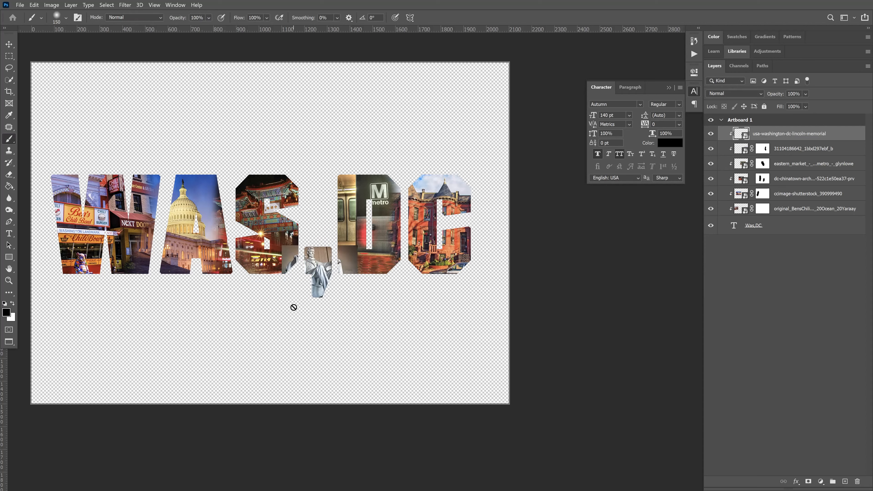
click(809, 481)
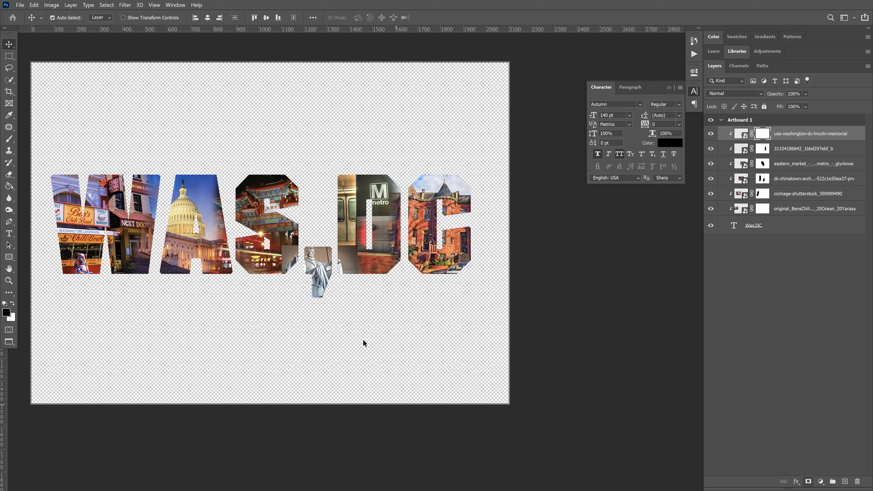
drag(286, 263, 278, 247)
drag(347, 261, 343, 227)
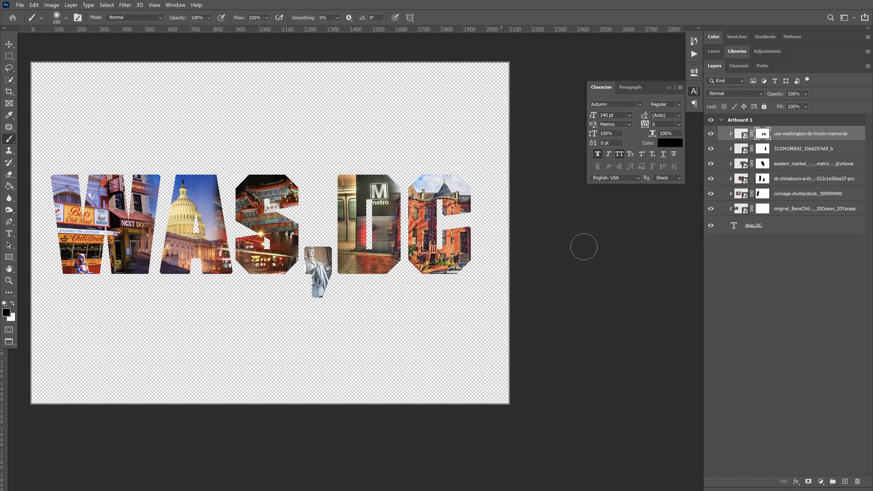
- Place the midatlantic_washington cherry blossom photo as an embedded image above the Lincoln Memorial photo layer
click(791, 233)
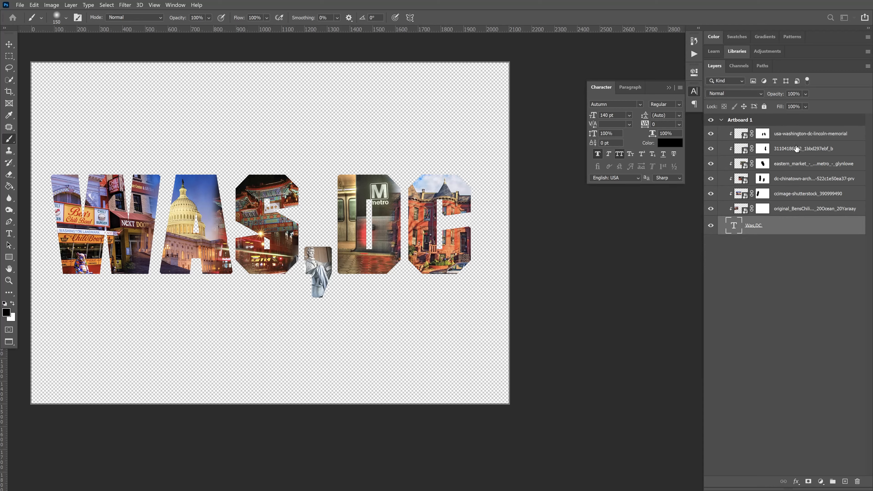
key(alt+])
key(alt+])
key(alt+])
key(alt+])
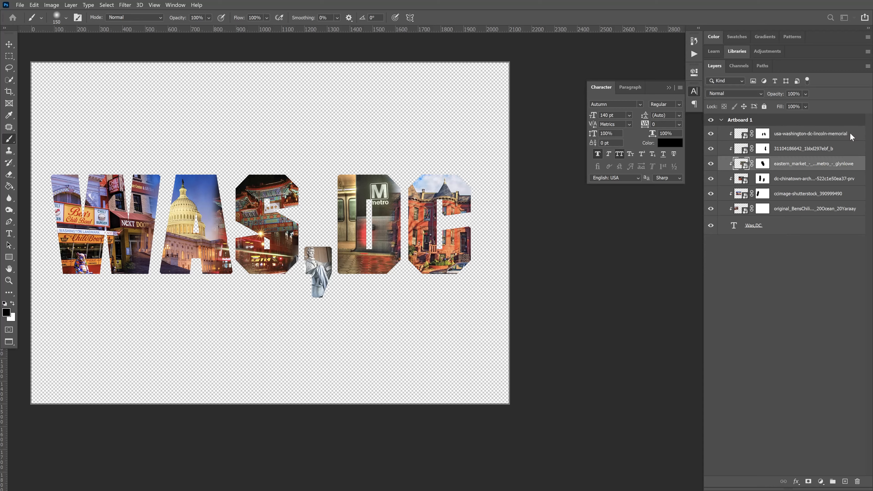
key(alt+])
key(alt+])
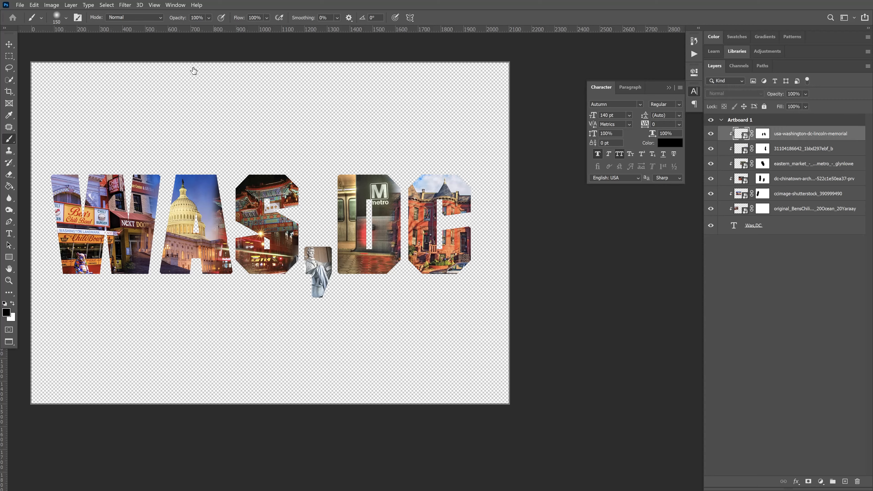
click(22, 6)
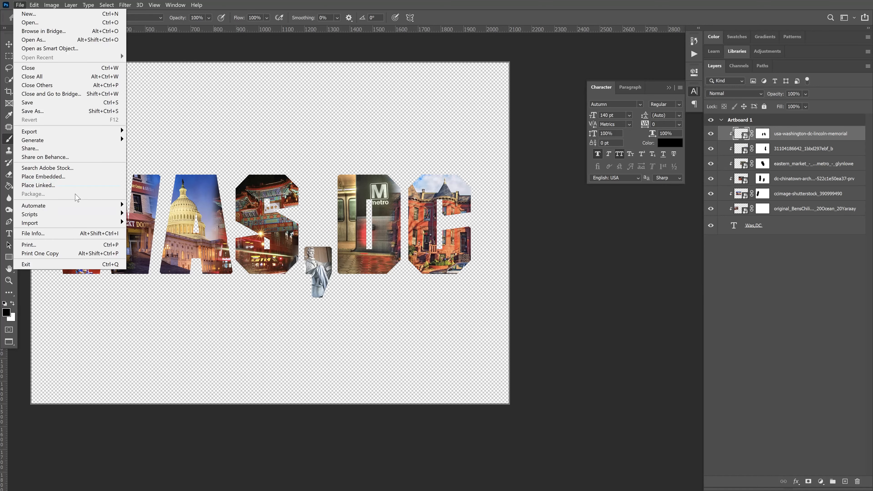
click(69, 175)
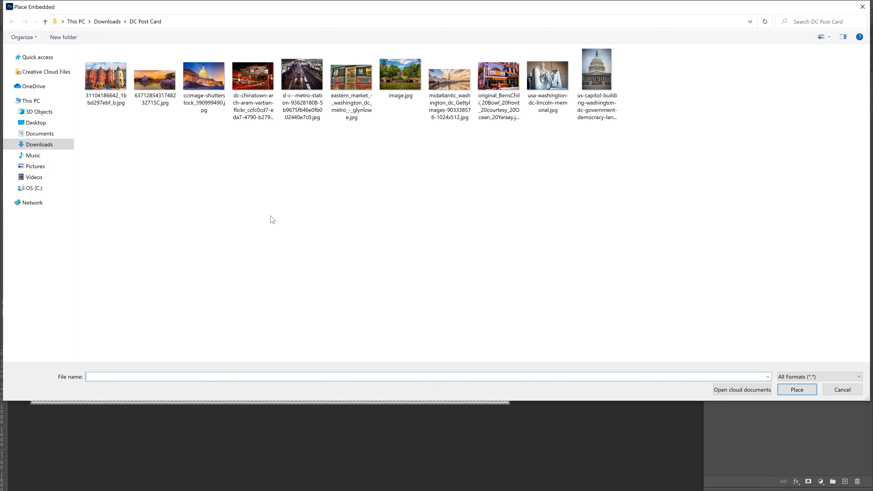
double_click(458, 90)
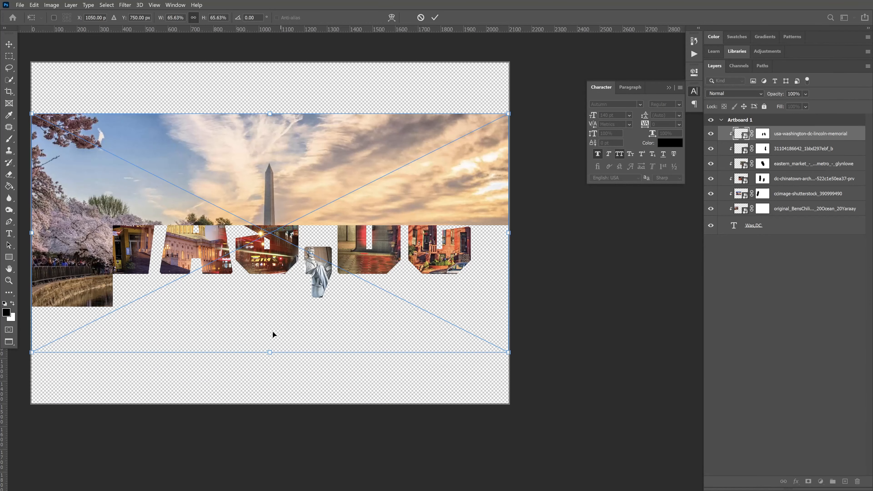
- Scale the cherry blossom photo to about 107.5% so it fills the artboard, and move its layer below the WAS,DC text layer
drag(270, 353, 271, 54)
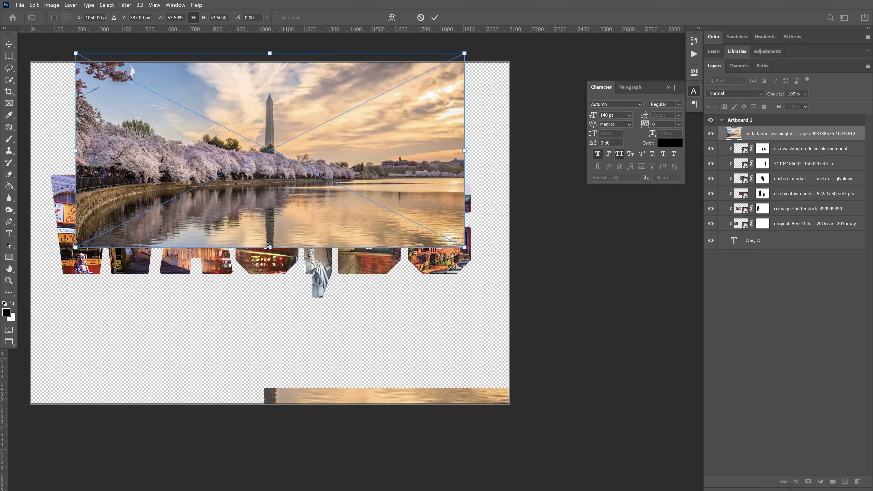
drag(284, 418, 285, 420)
drag(286, 455, 286, 444)
key(Return)
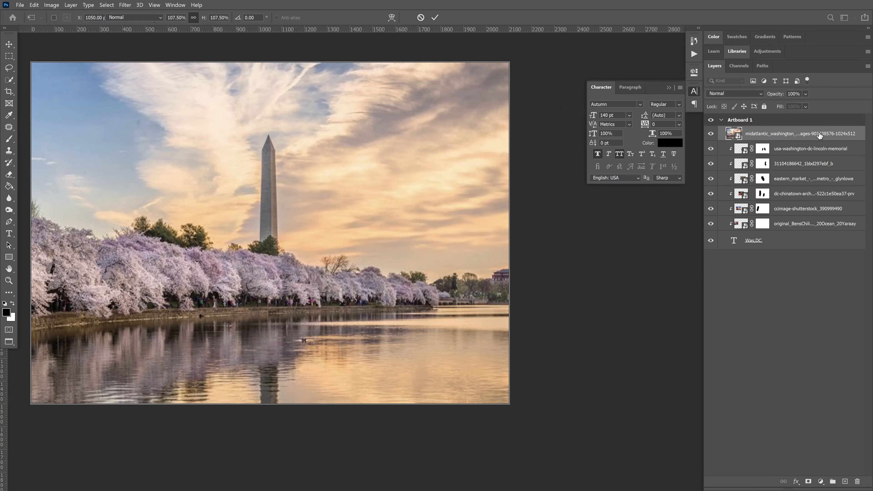
drag(803, 134, 798, 247)
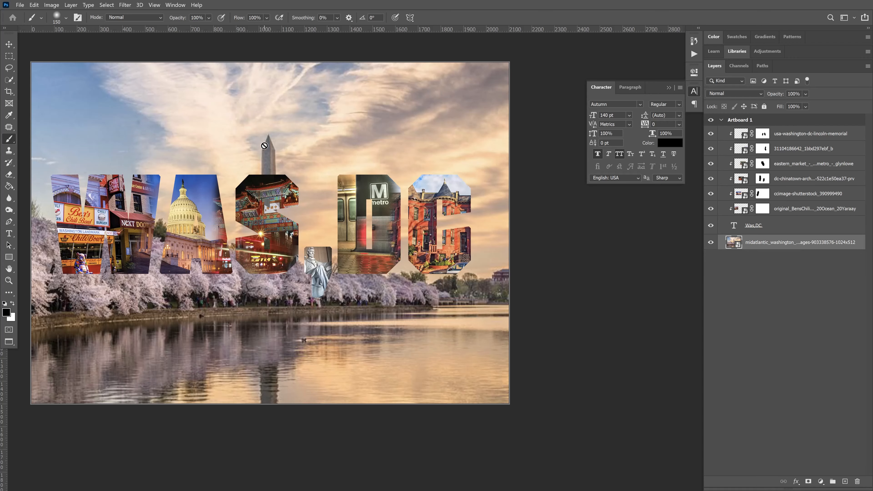
- Apply a Gaussian Blur with a radius of 8 pixels to the cherry blossom background photo
click(125, 5)
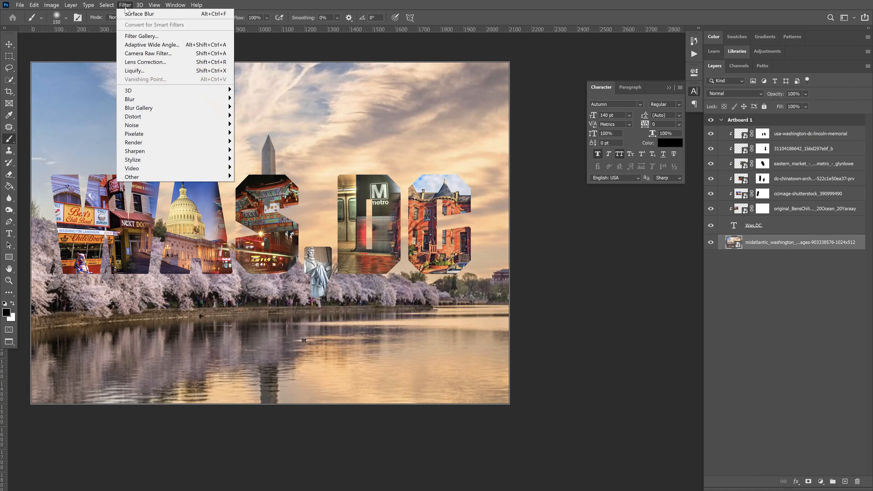
mouse_move(144, 102)
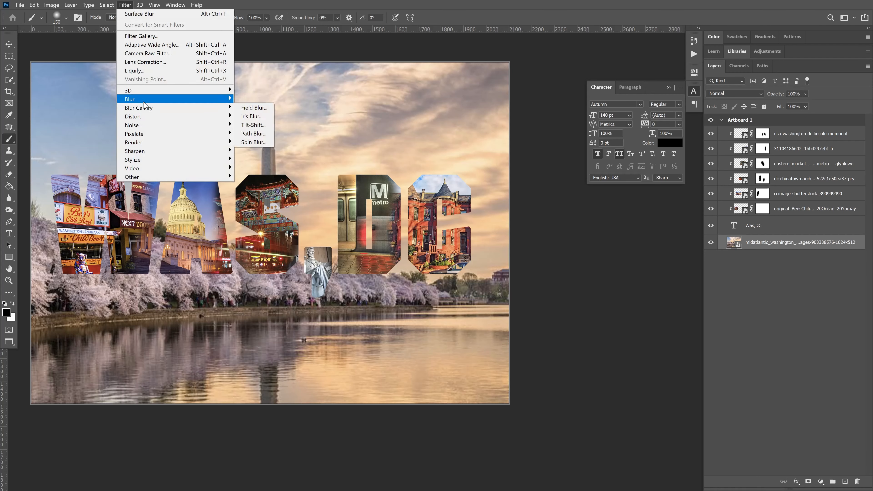
click(259, 134)
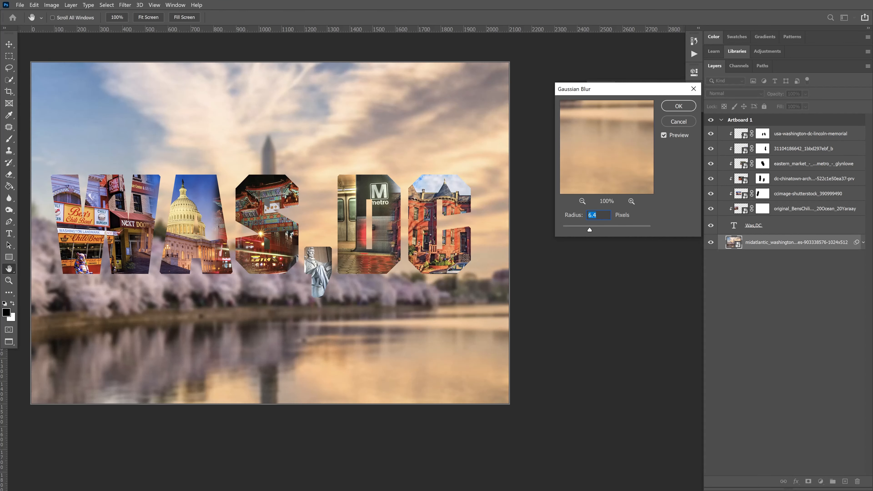
text(6)
key(Tab)
key(BackSpace)
text(69.7)
key(Tab)
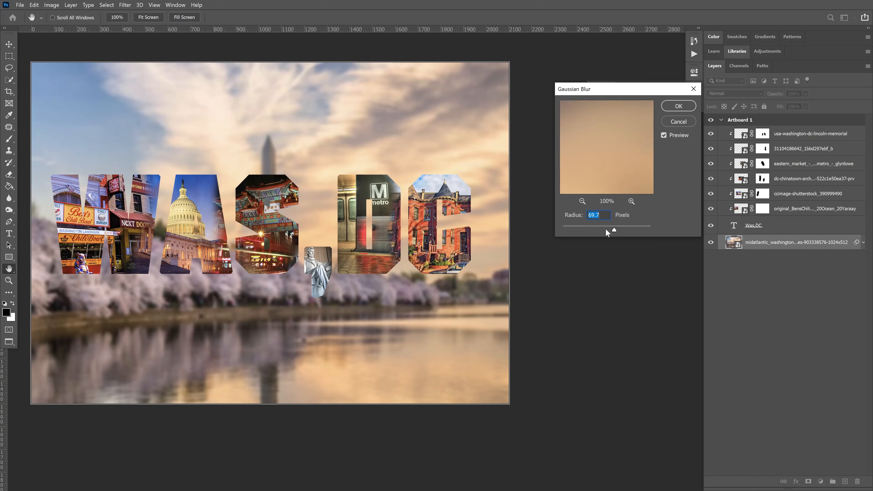
drag(583, 230, 573, 232)
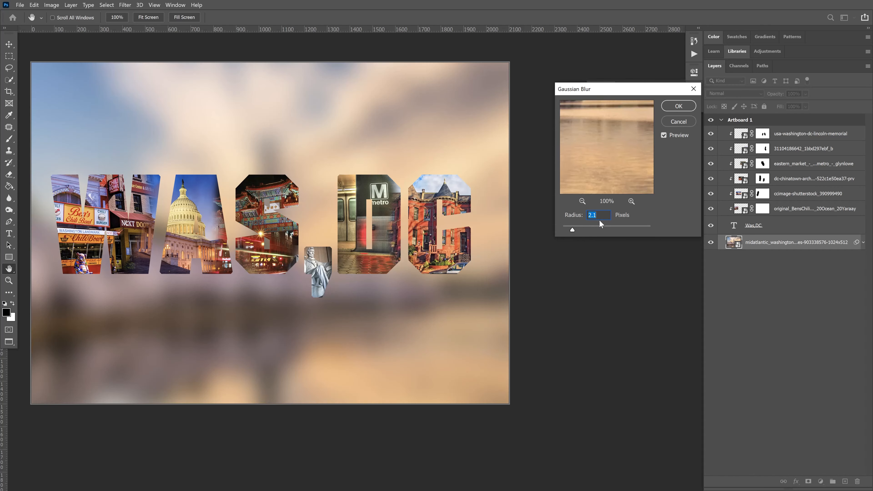
text(6)
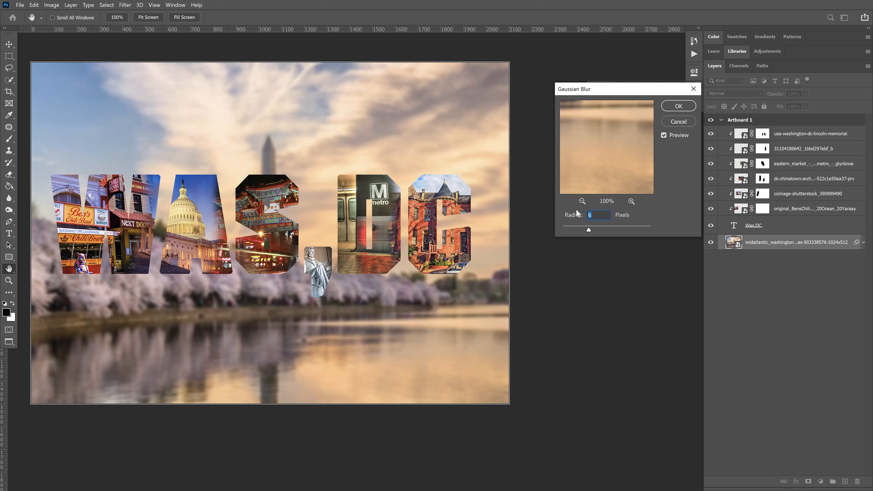
text(8)
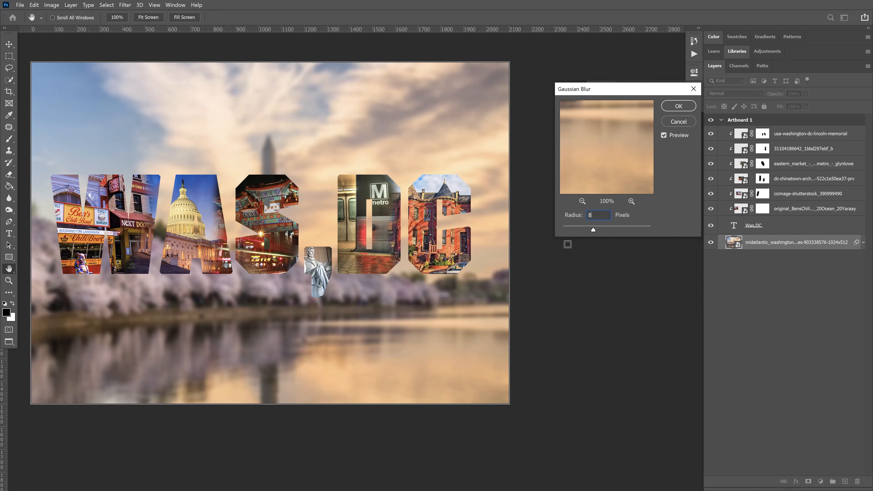
click(672, 105)
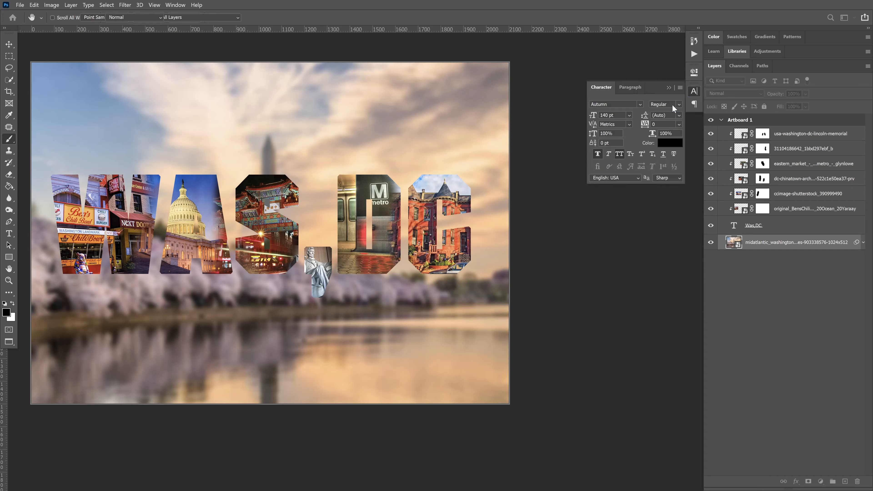
- Add a Stroke effect to the WAS,DC text layer and set its color to a strong red
click(819, 231)
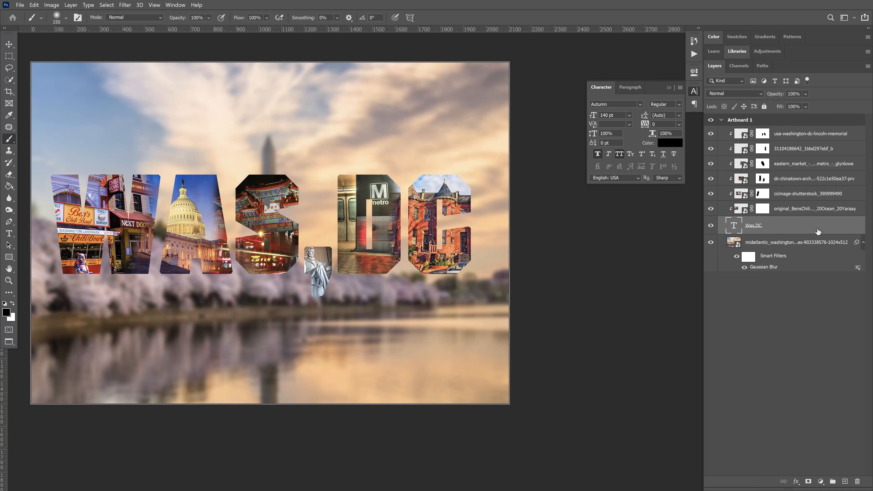
double_click(818, 231)
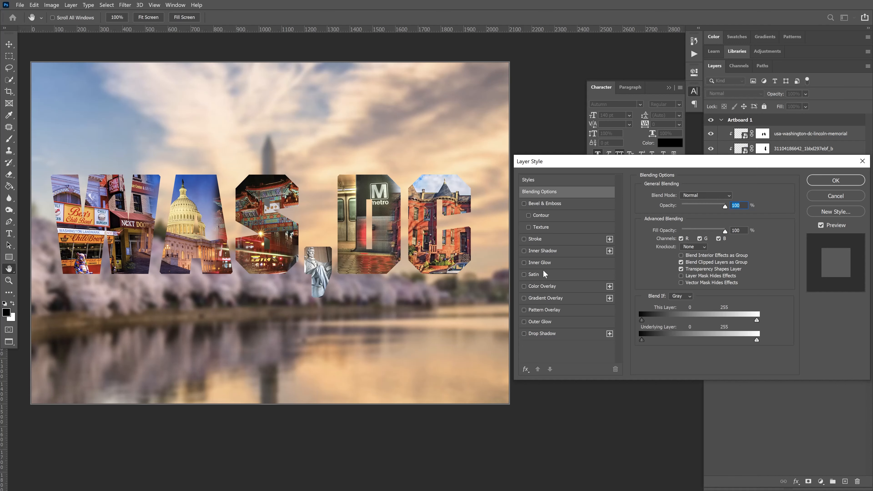
click(542, 239)
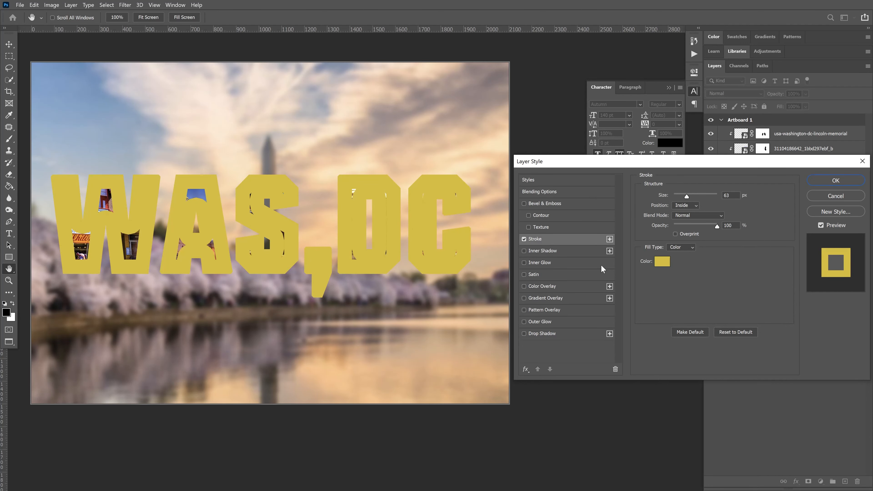
click(665, 265)
click(664, 264)
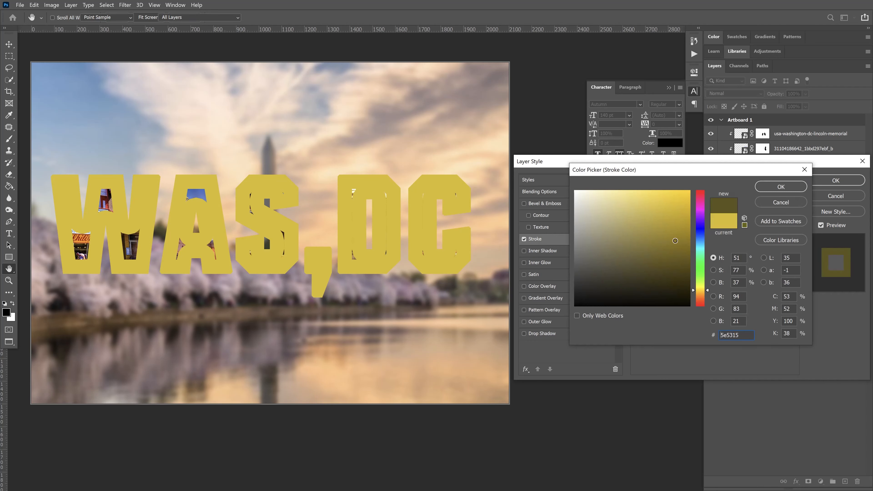
click(702, 190)
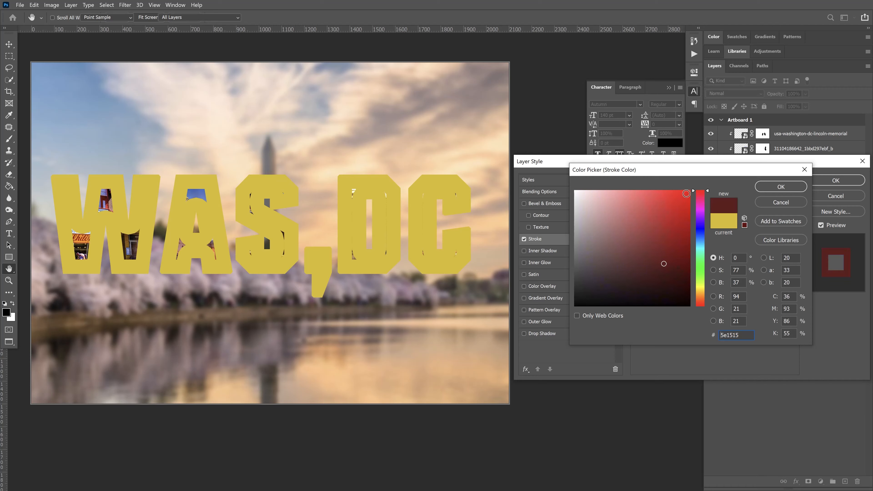
click(689, 190)
click(690, 190)
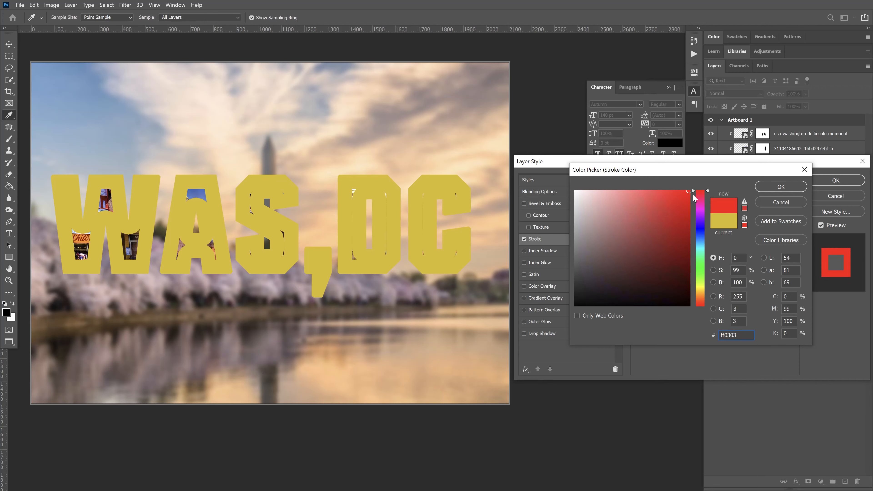
drag(686, 195, 689, 200)
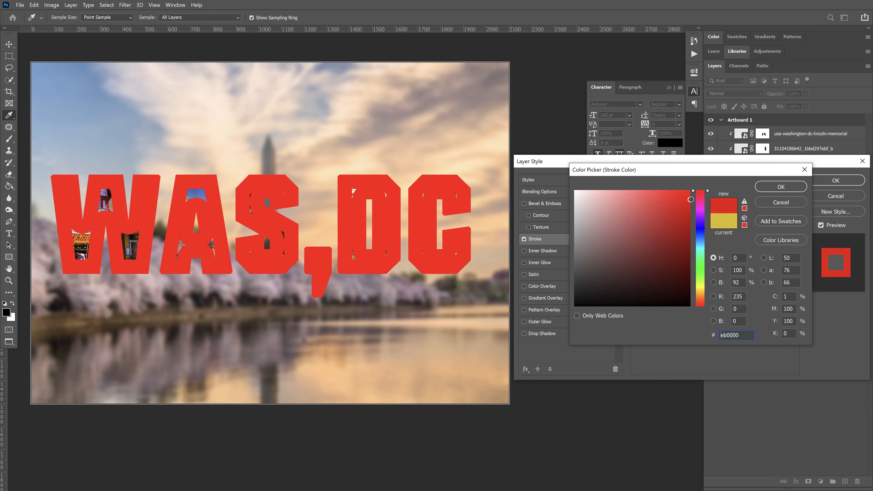
click(768, 189)
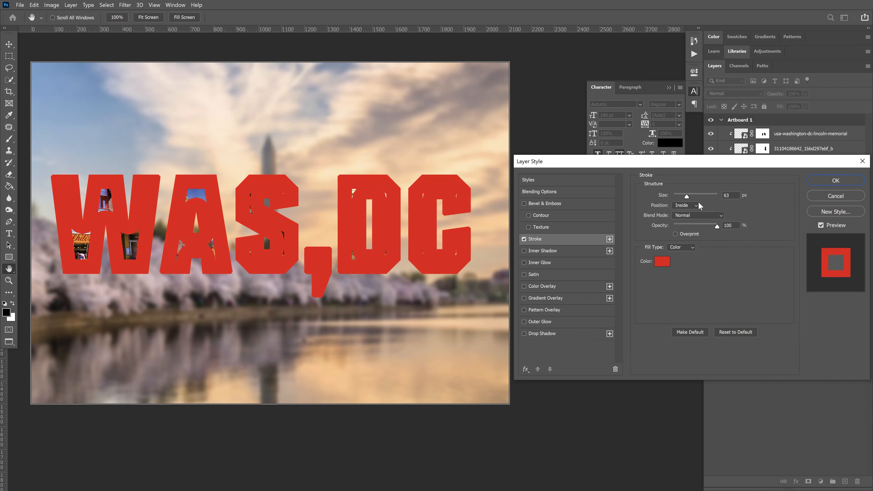
- Reduce the text stroke to 18 px and try the Center and Outside positions
drag(682, 198, 679, 197)
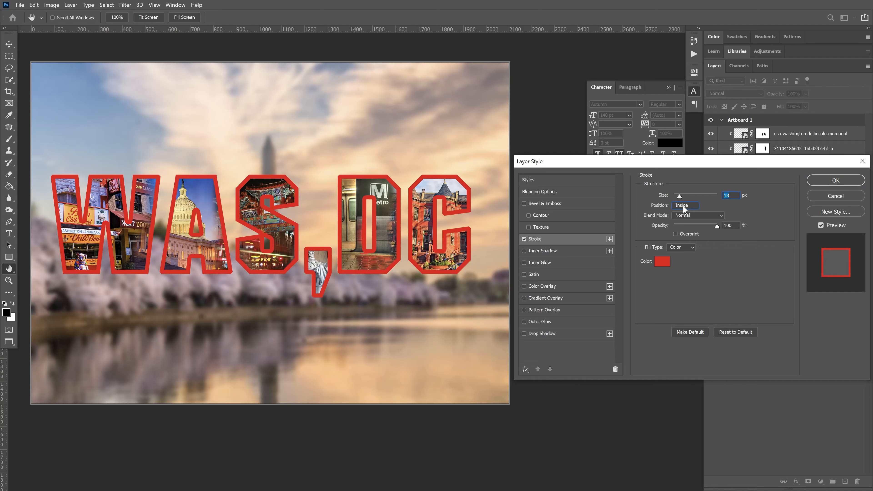
click(683, 206)
click(679, 227)
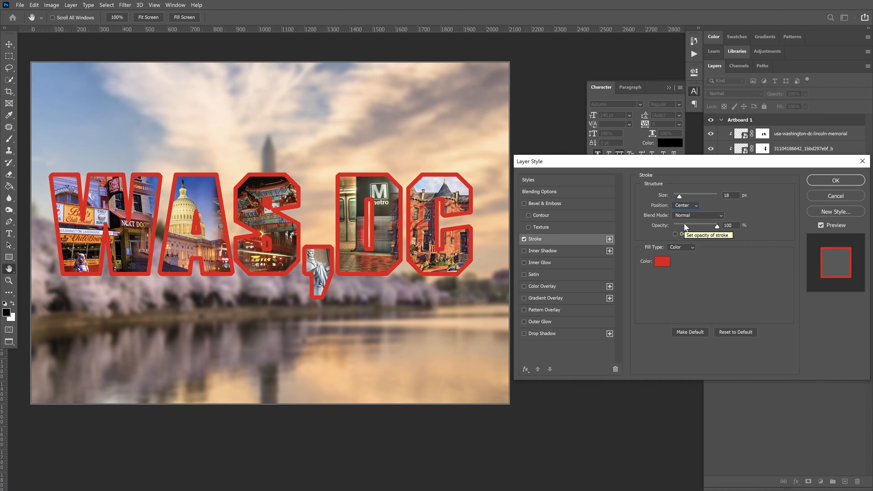
click(686, 206)
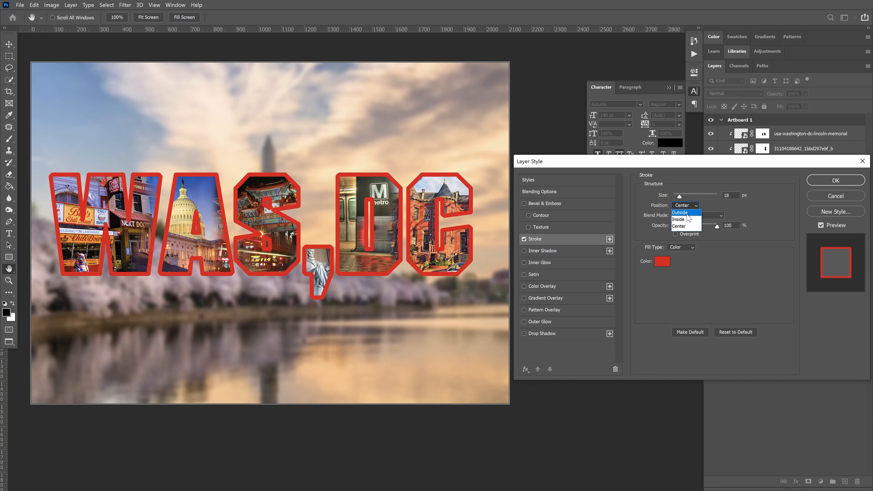
click(687, 213)
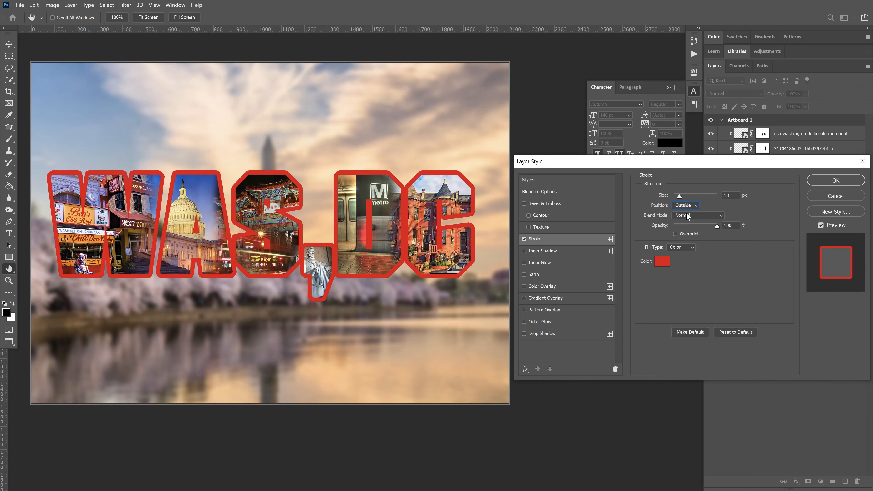
- Set the text stroke's size to 10 px and its position to Center
key(shift+Tab)
text(10)
click(681, 206)
click(680, 223)
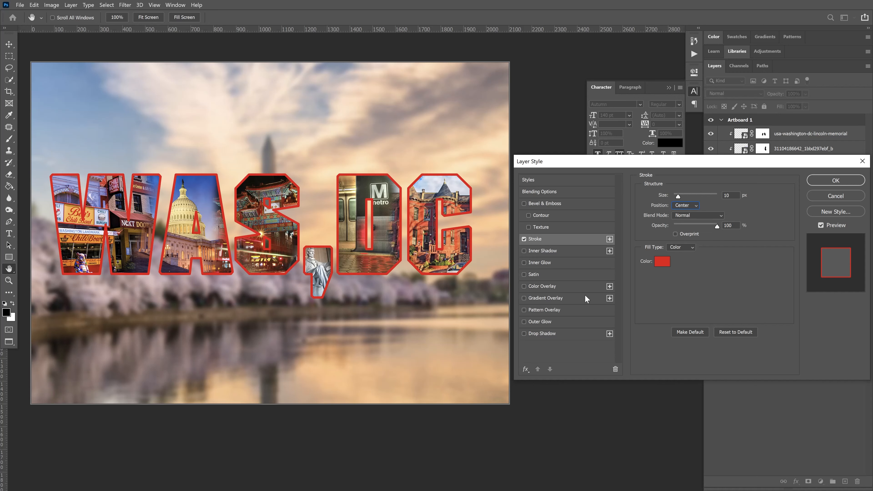
- Add an Inner Shadow to the WAS,DC text with 33% opacity and a 68 px size, and compare the lettering with and without it
click(556, 252)
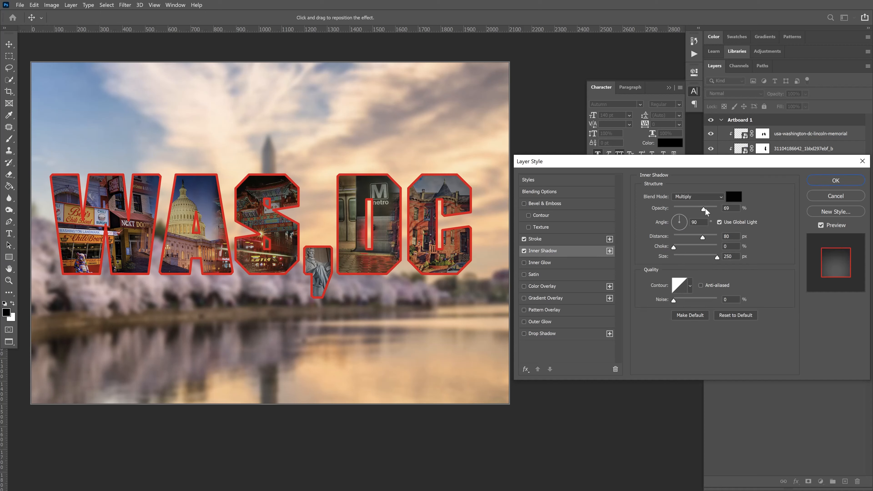
click(684, 208)
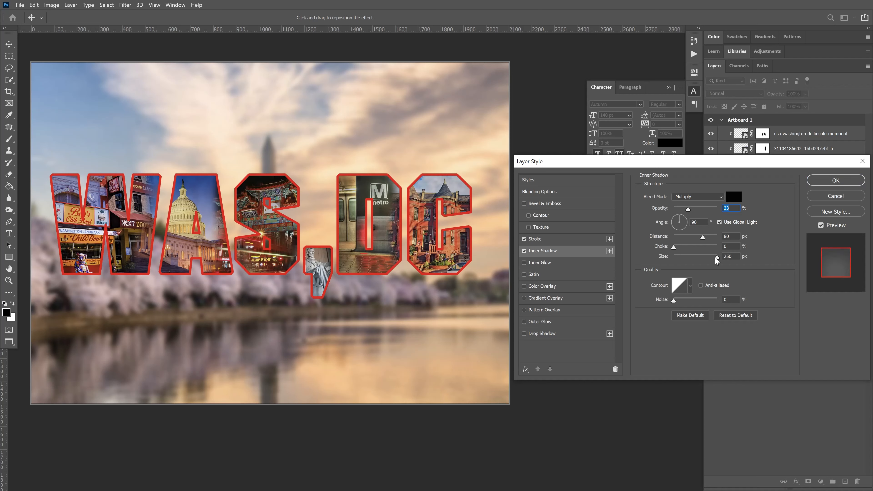
drag(716, 256, 698, 257)
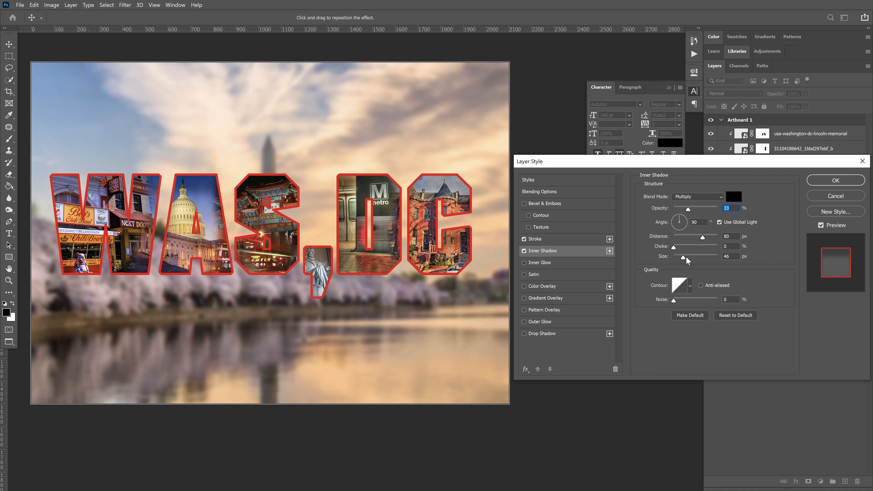
click(687, 257)
click(523, 252)
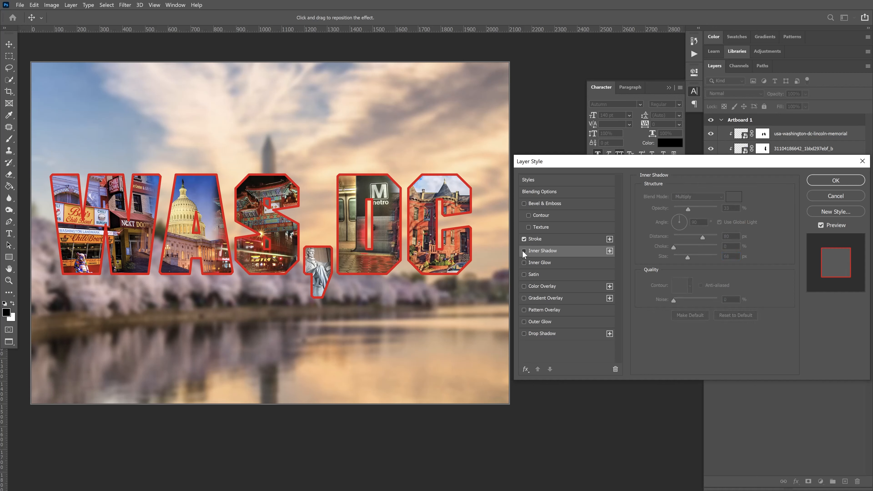
click(523, 251)
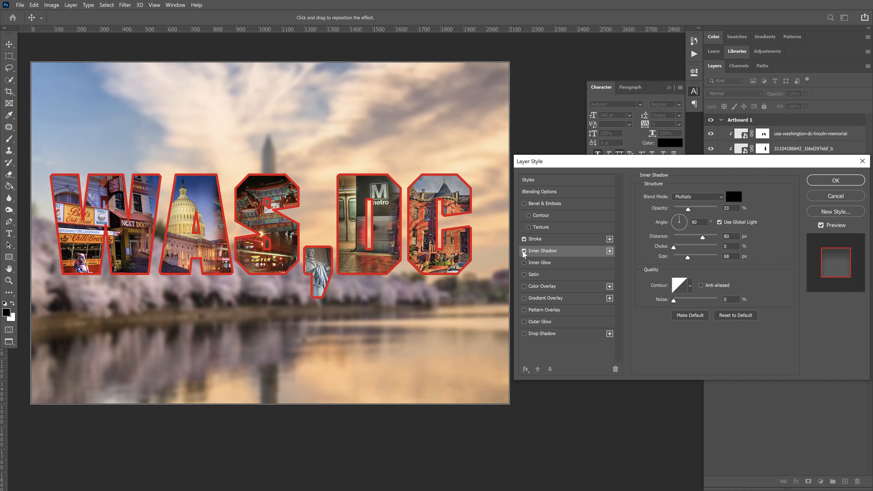
- Compare the WAS,DC lettering with its Inner Shadow switched off and on, leaving the effect enabled
click(523, 250)
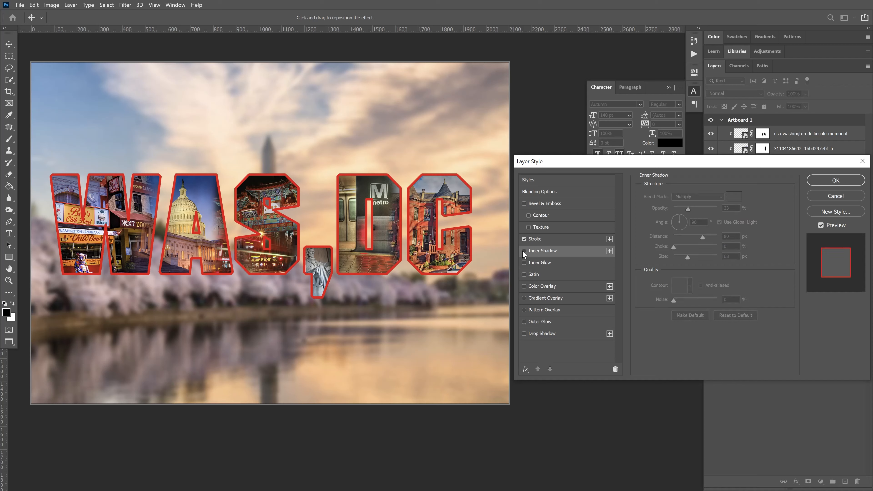
click(523, 251)
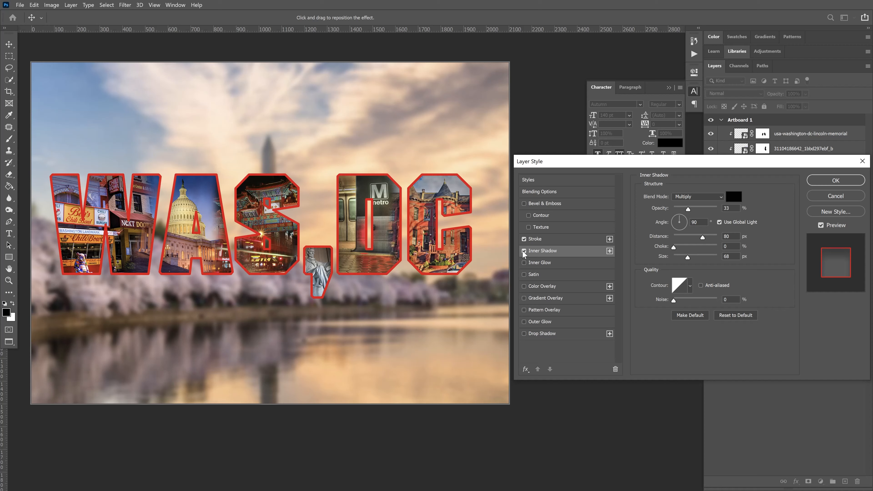
click(522, 250)
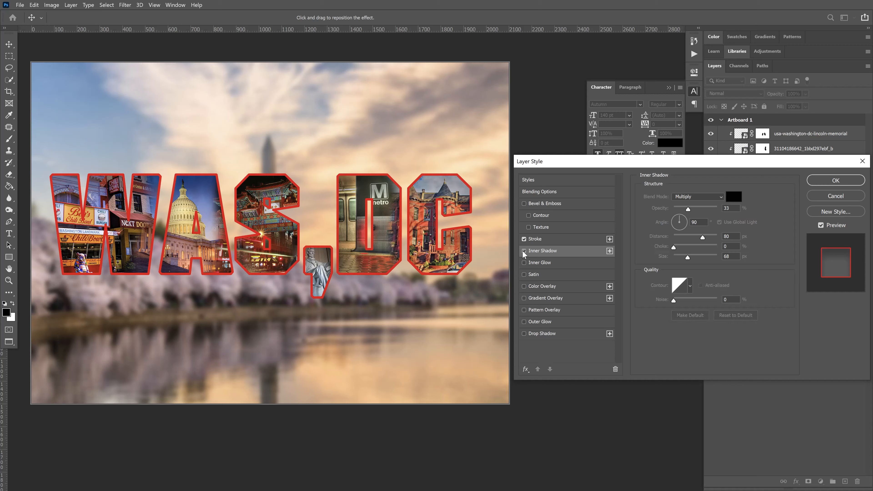
click(523, 250)
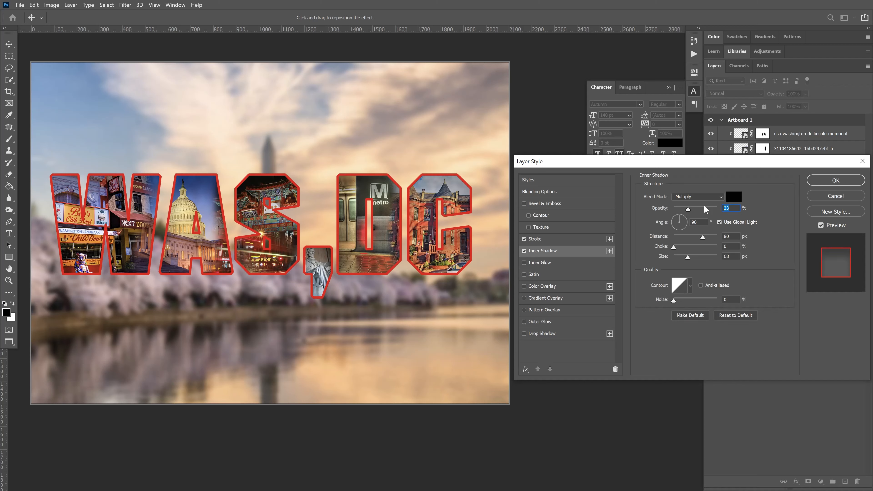
- Set the lettering's Inner Shadow to 20% opacity, 60 px distance and 50 px size, and add a Drop Shadow effect
text(20)
key(Tab)
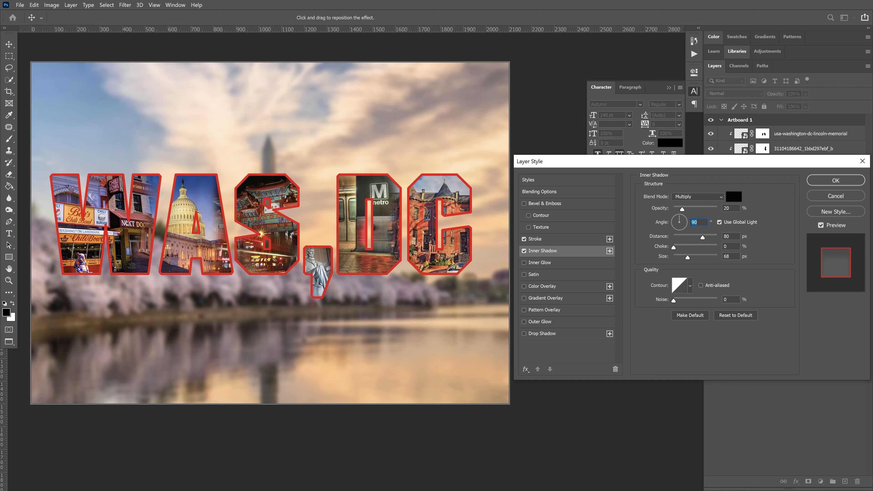
key(Tab)
key(Tab)
key(Tab)
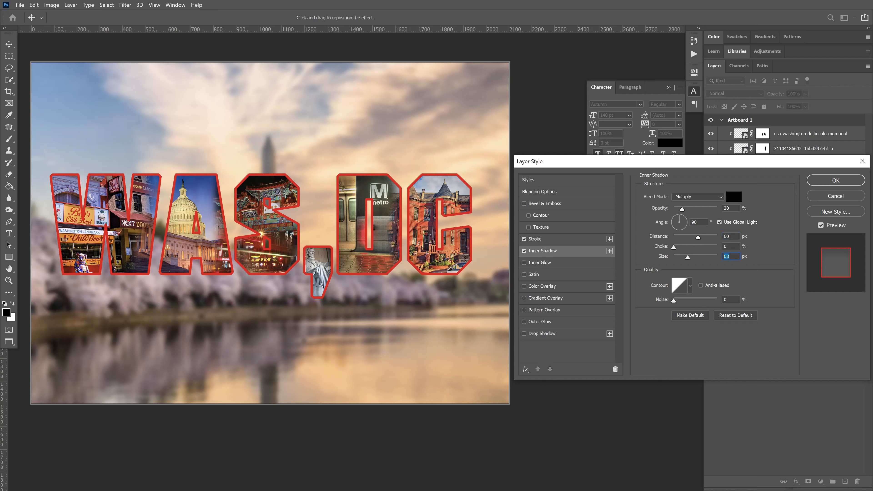
text(50)
click(552, 334)
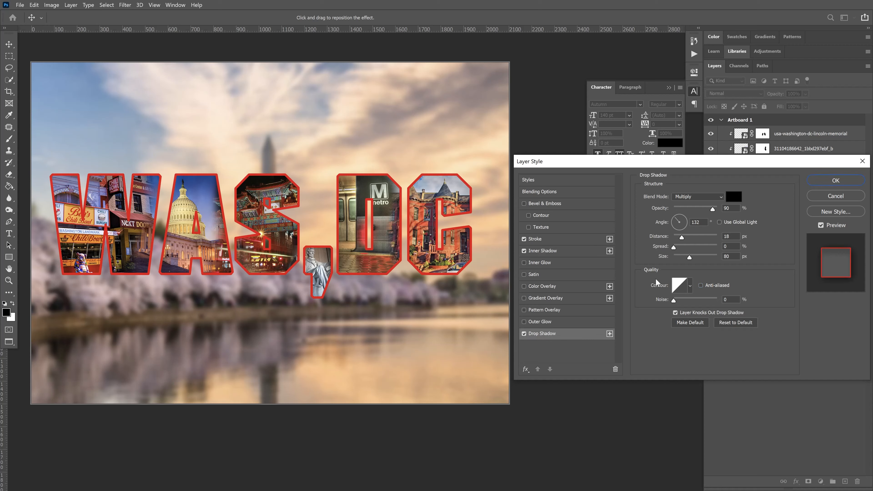
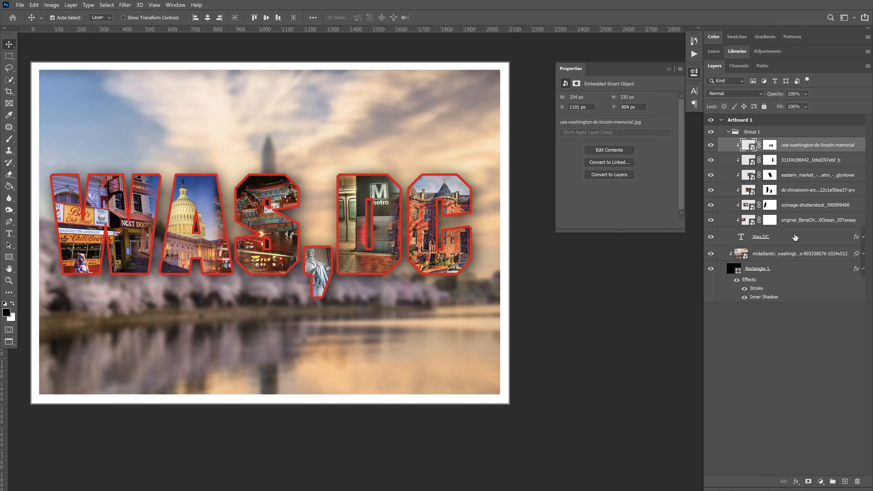
- Link the six clipped photo layers with the WAS,DC text layer, and undo a test move of the linked layers
shift+click(795, 237)
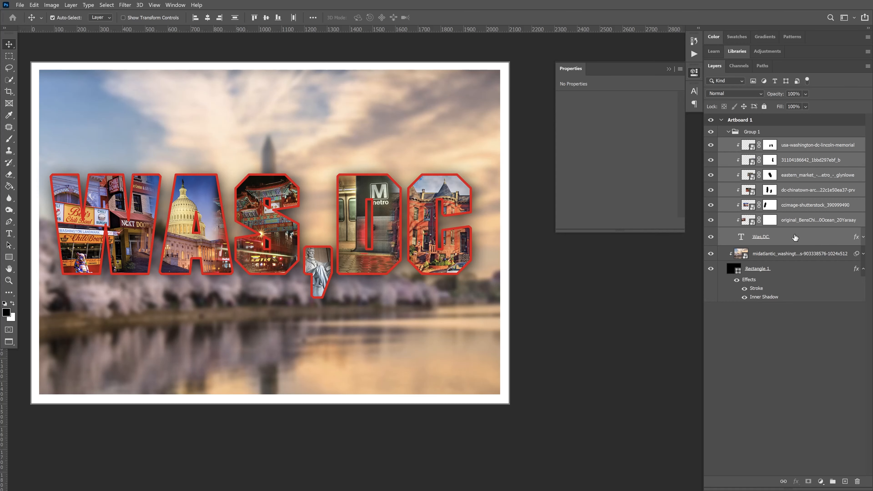
right_click(794, 234)
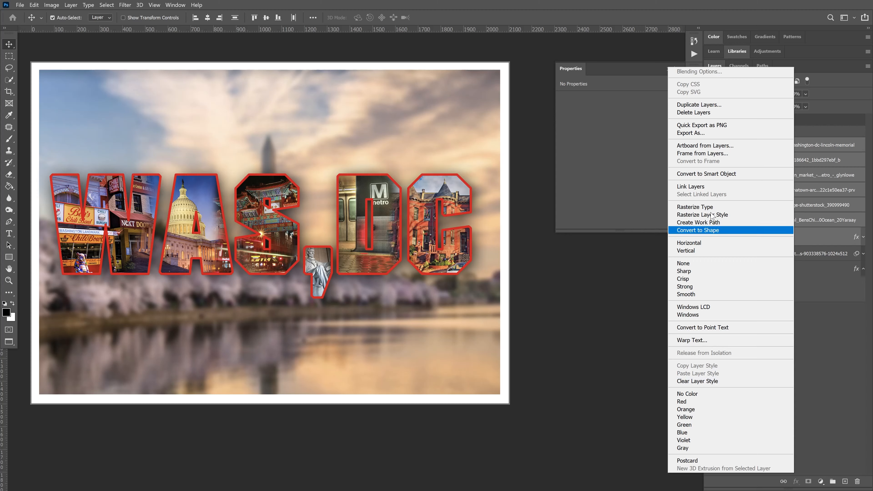
click(711, 187)
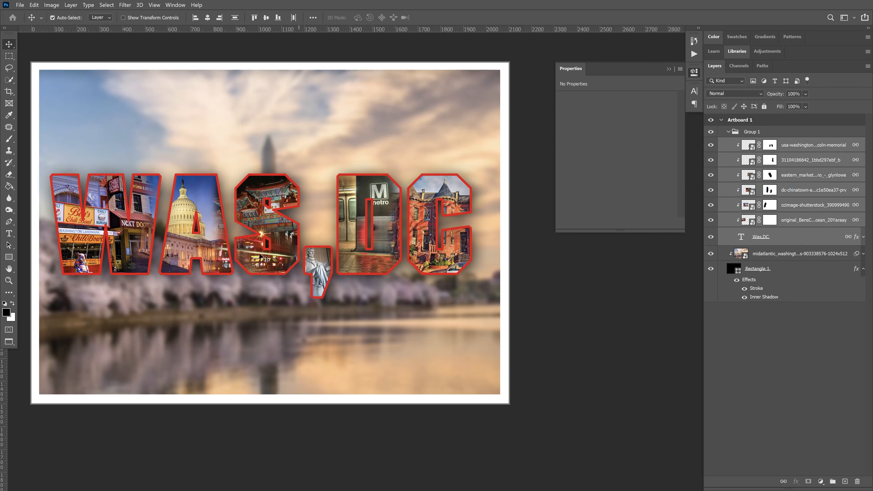
drag(307, 209, 240, 279)
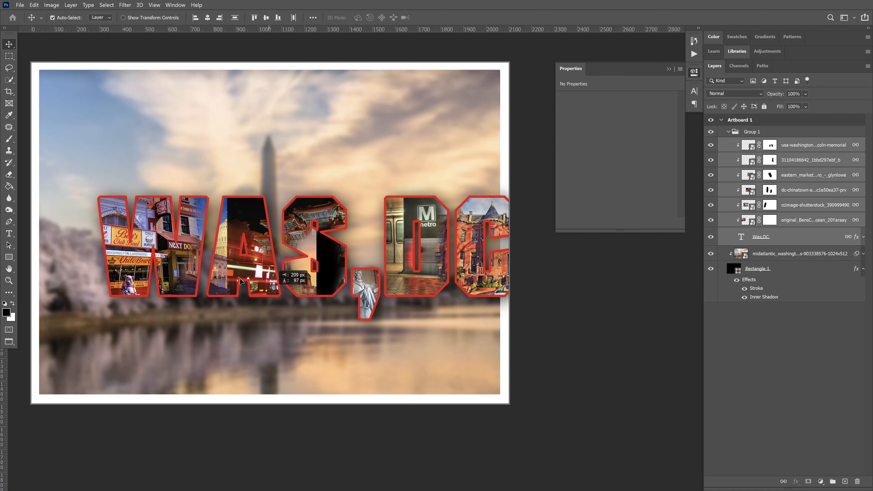
key(ctrl+z)
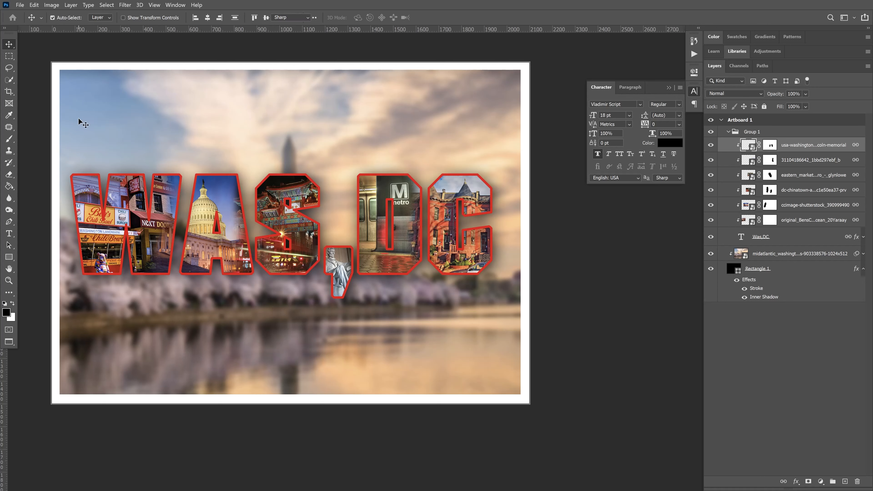
- Create a text box in Vladimir Script above the WAS,DC lettering reading "Welcome to"
key(t)
drag(78, 118, 379, 167)
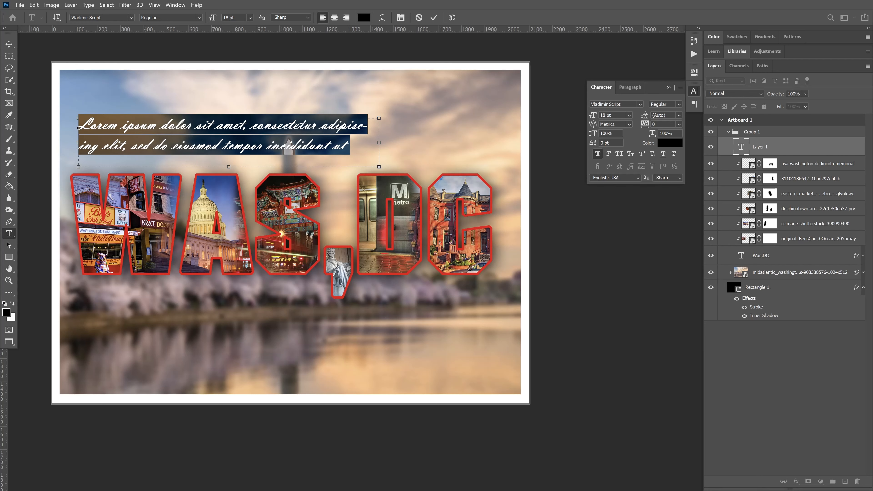
click(289, 145)
key(ctrl+a)
text(Welcome to)
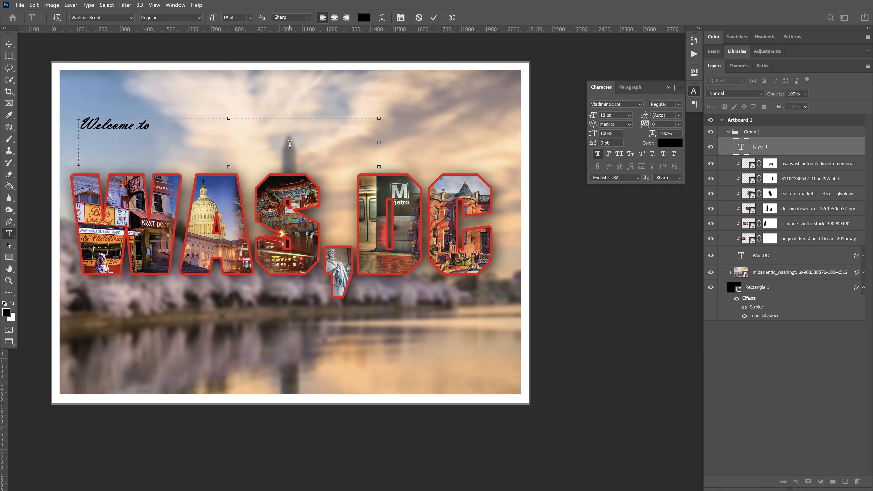
- Set the "Welcome to" text to 60 pt and move it right and slightly down, just above the S,DC letters
key(ctrl+a)
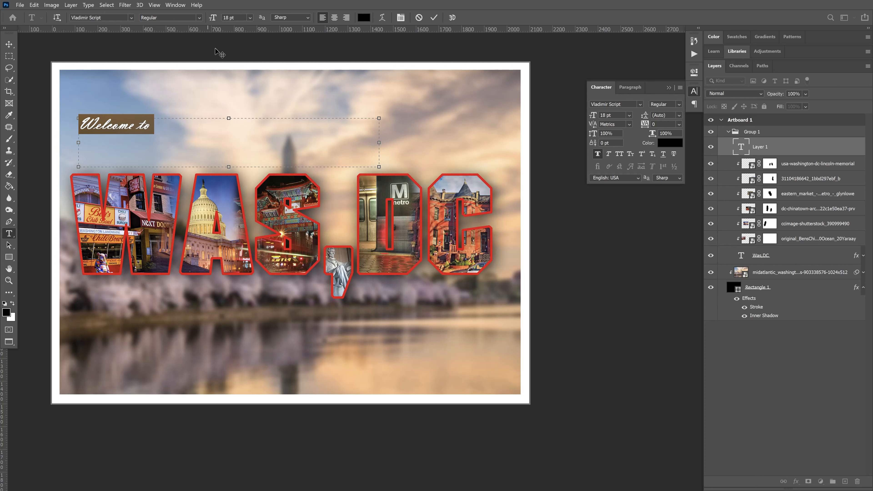
click(249, 18)
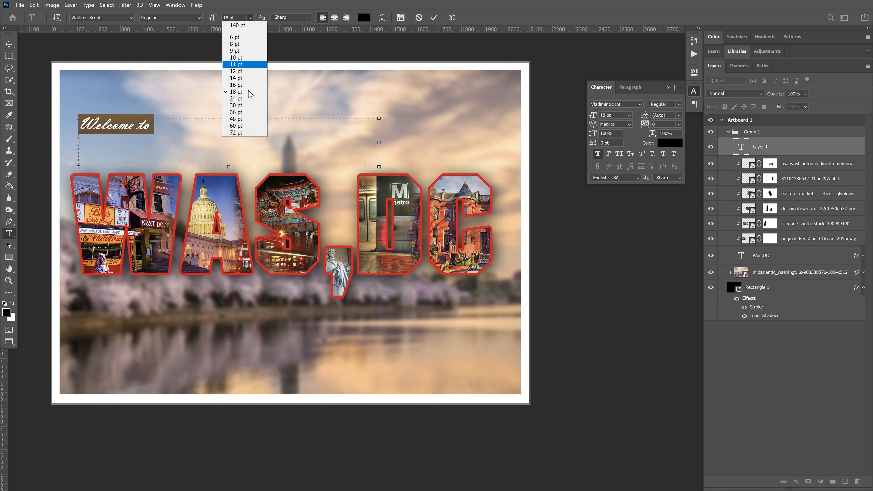
click(247, 119)
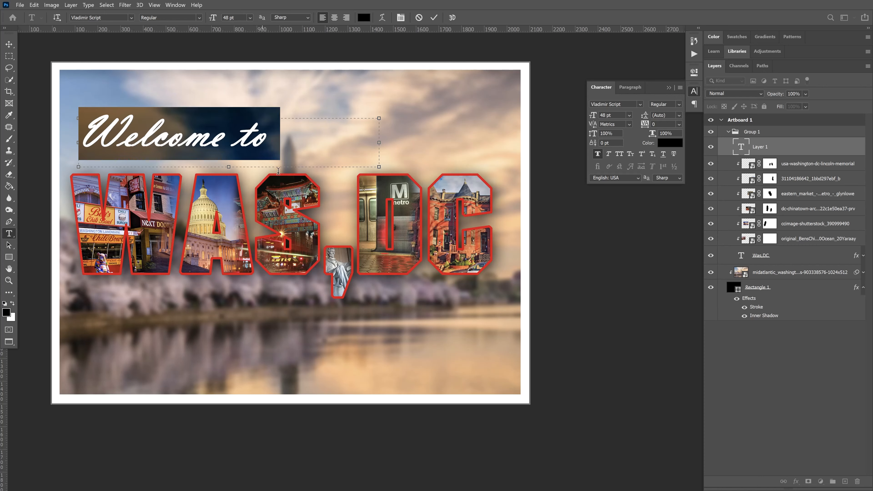
drag(238, 17, 198, 15)
text(60)
key(Return)
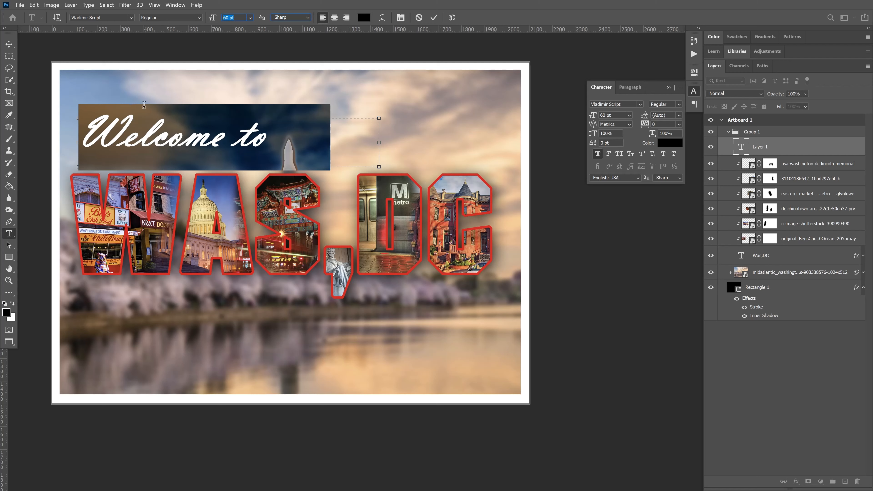
click(9, 45)
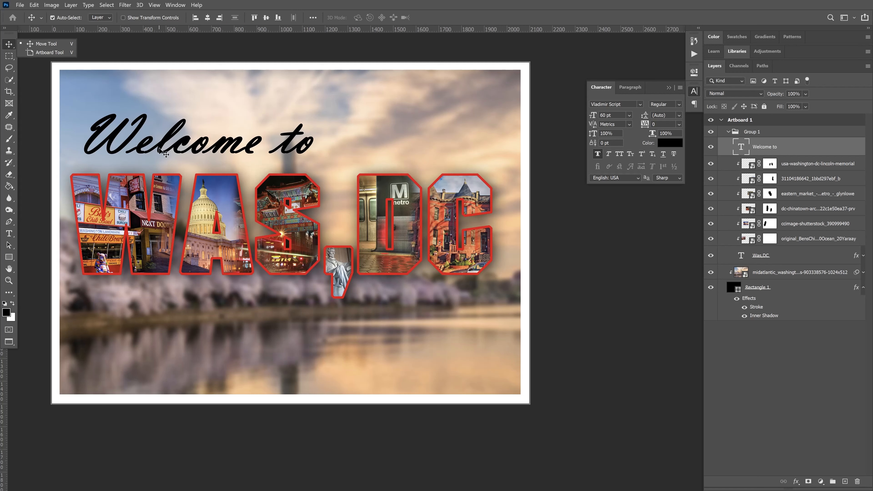
drag(154, 150, 301, 161)
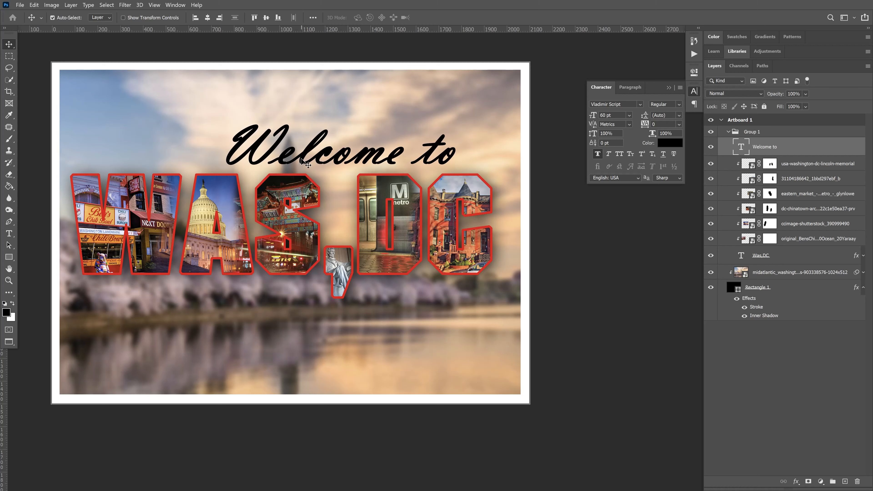
- Add a Color Overlay to the "Welcome to" text in golden orange (ffb400)
double_click(807, 150)
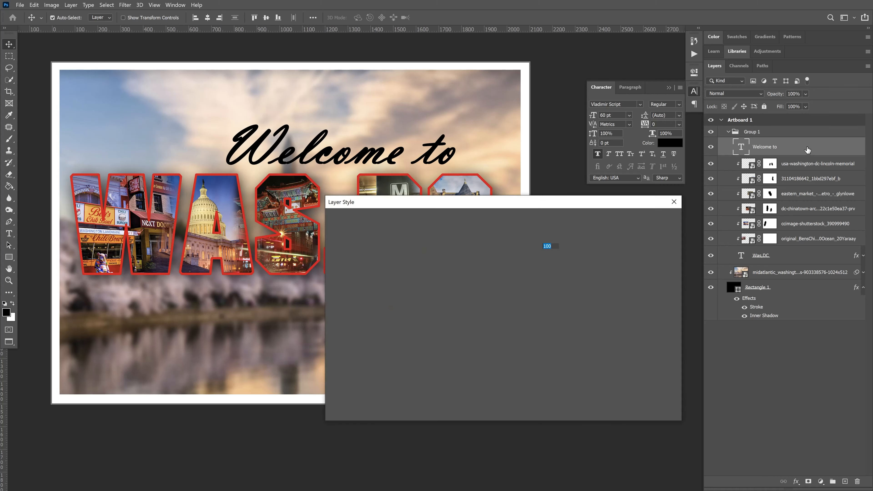
drag(524, 205, 649, 153)
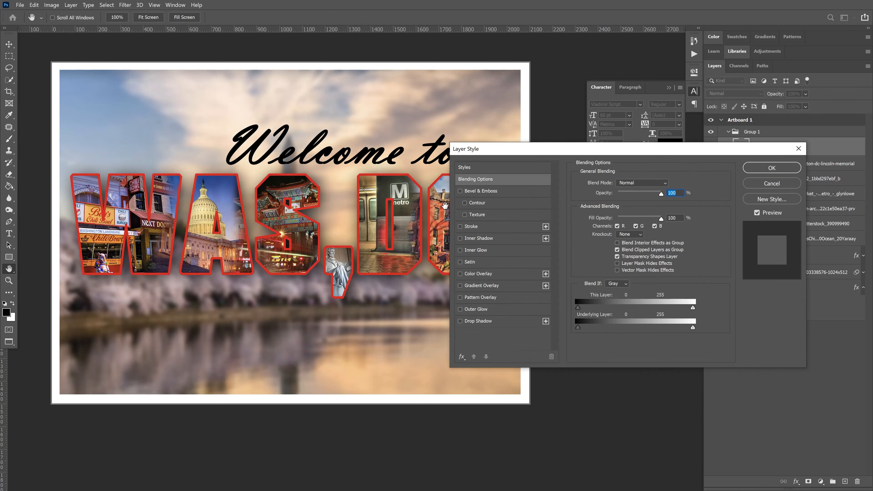
click(481, 274)
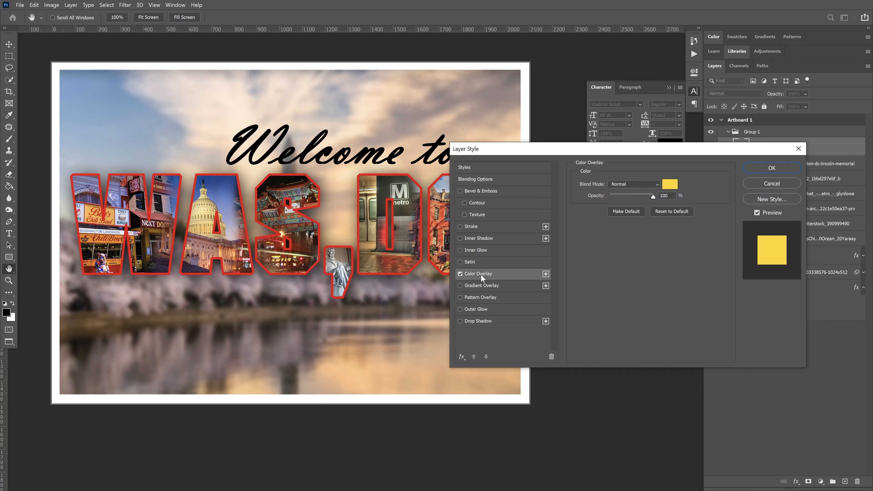
click(669, 185)
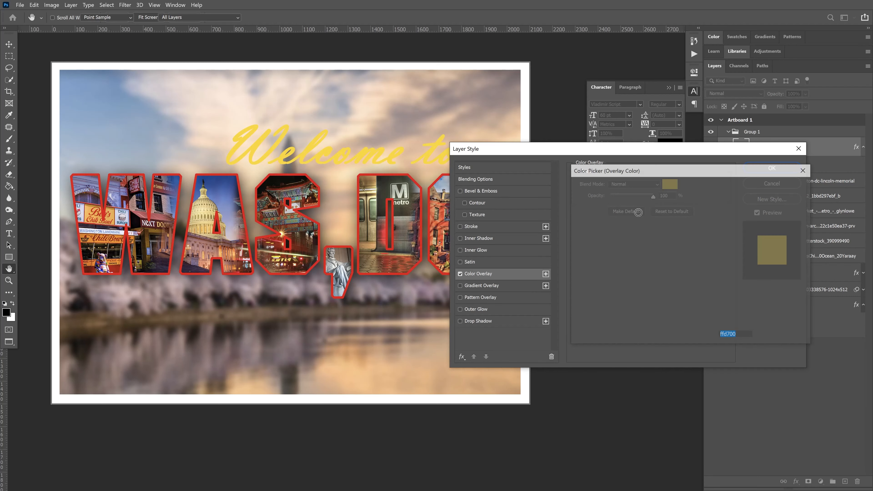
drag(682, 226, 682, 226)
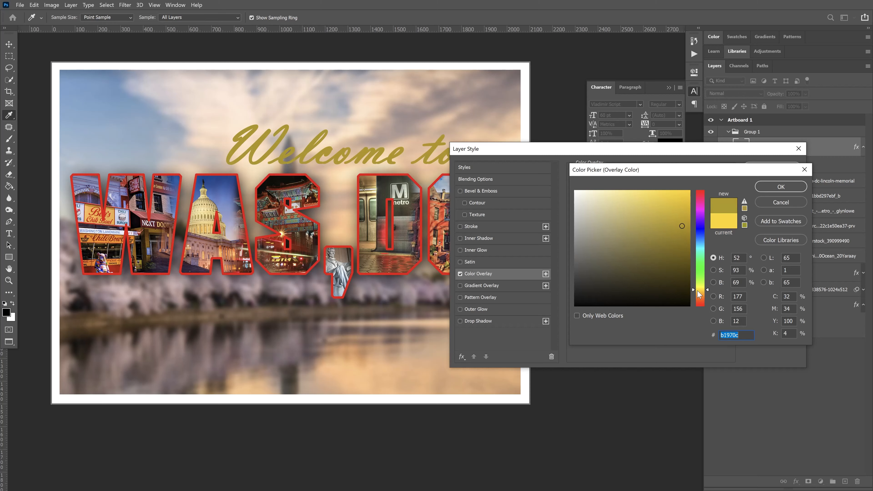
drag(697, 291, 698, 293)
drag(687, 211, 697, 189)
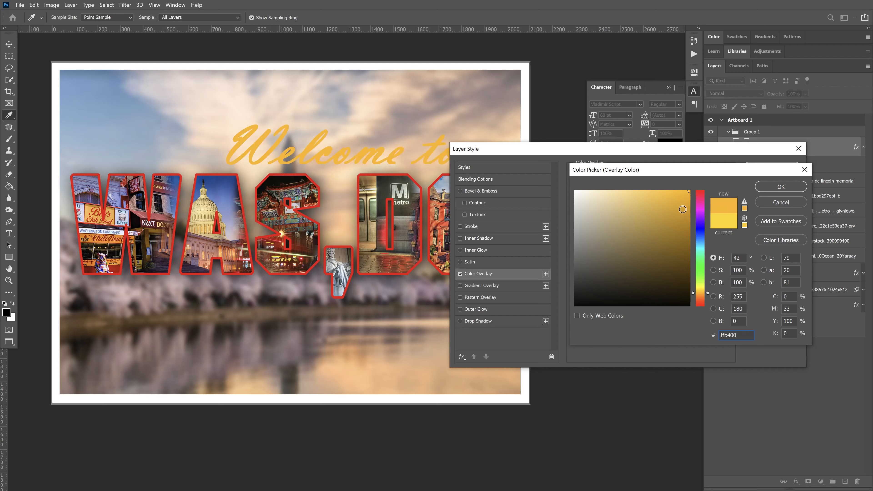
click(771, 190)
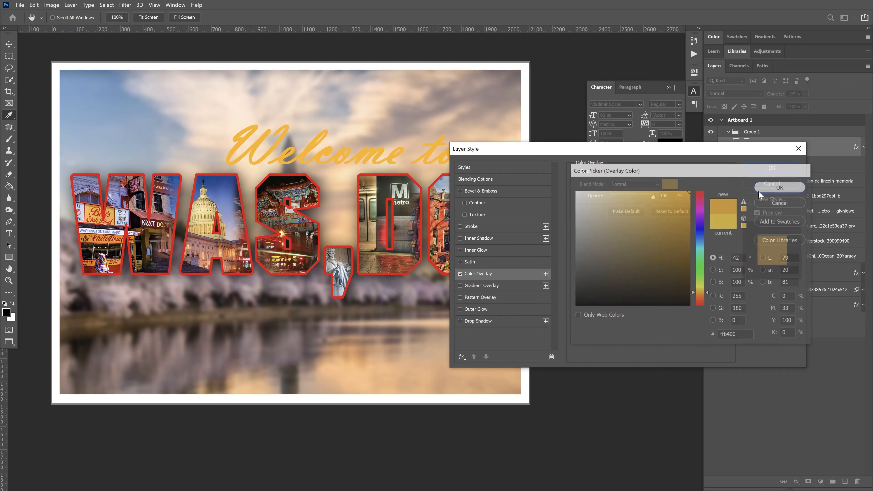
- Add a Drop Shadow to the "Welcome to" text with 49% opacity, 7 px distance and 3 px size
click(477, 317)
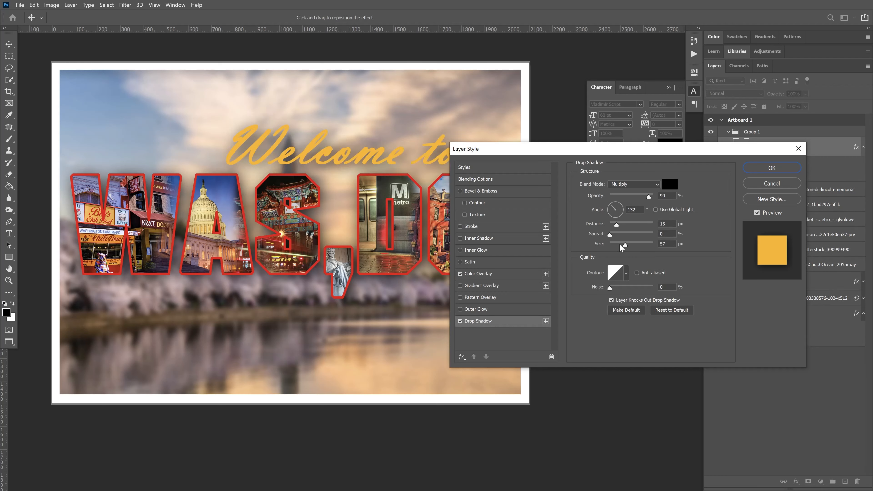
drag(620, 244, 612, 226)
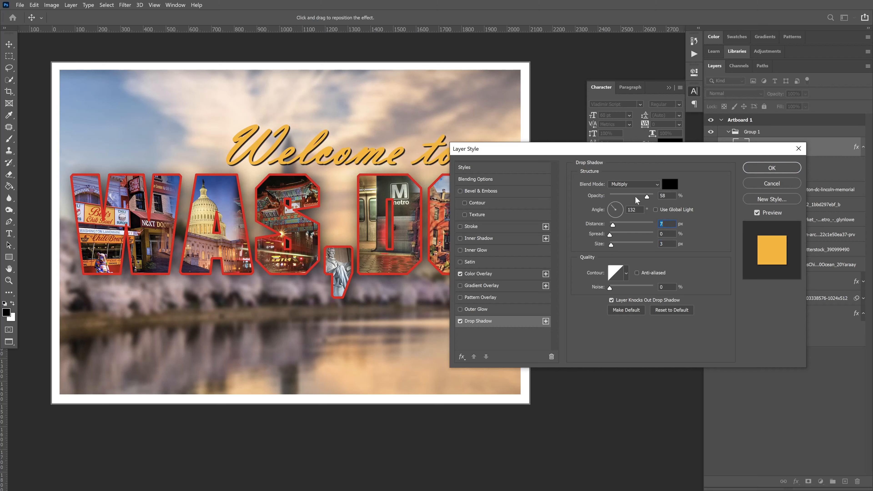
click(636, 197)
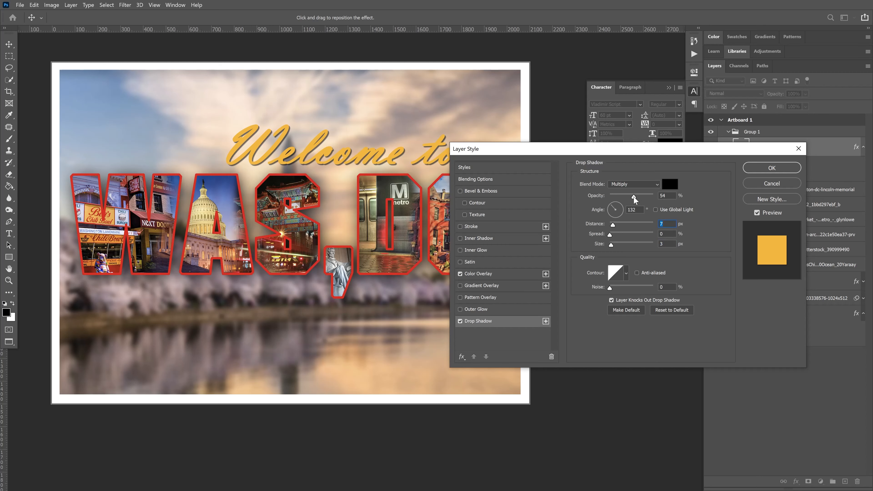
drag(631, 198, 630, 198)
drag(538, 152, 585, 122)
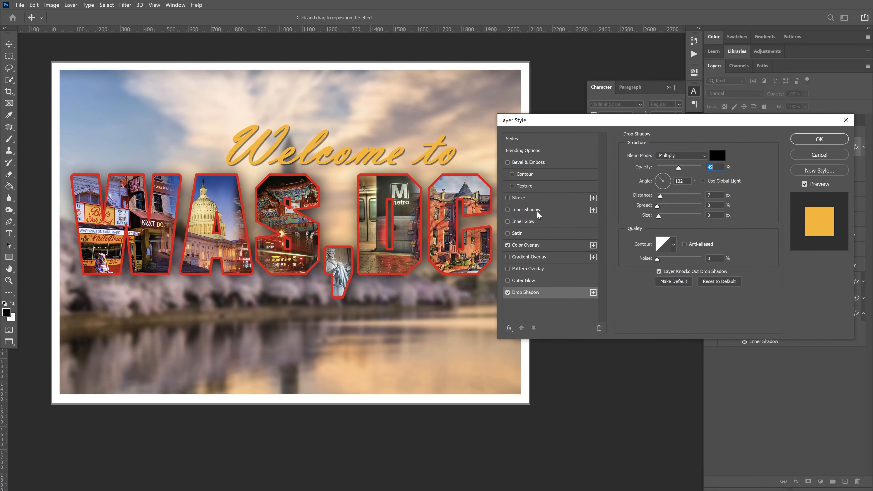
- Try white (fcfcfc) and bright red (ff0303) as the Color Overlay of the "Welcome to" text
click(537, 244)
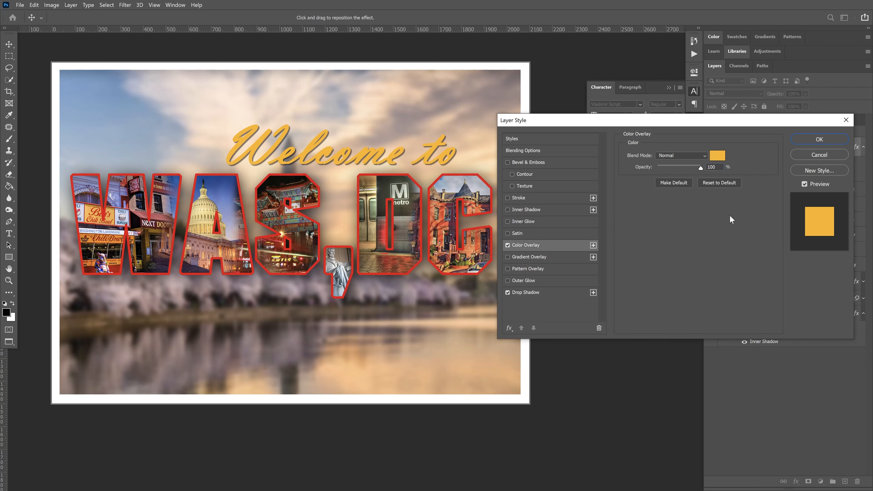
click(718, 157)
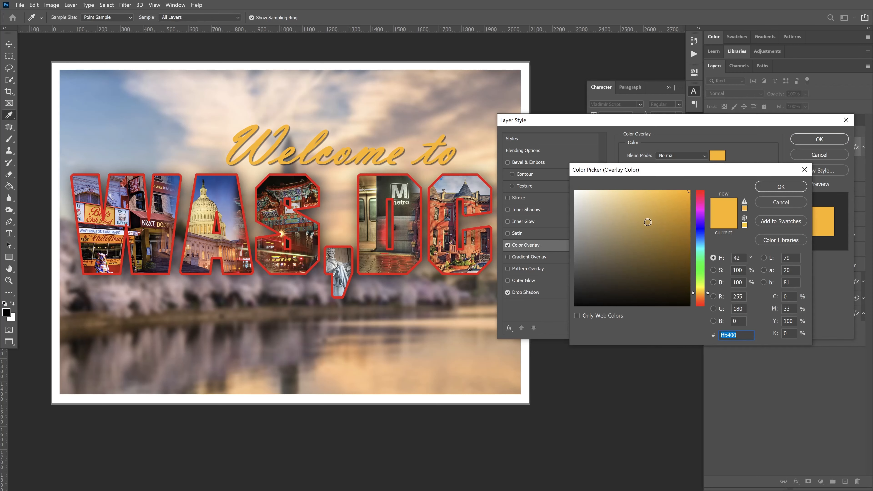
drag(622, 218, 571, 191)
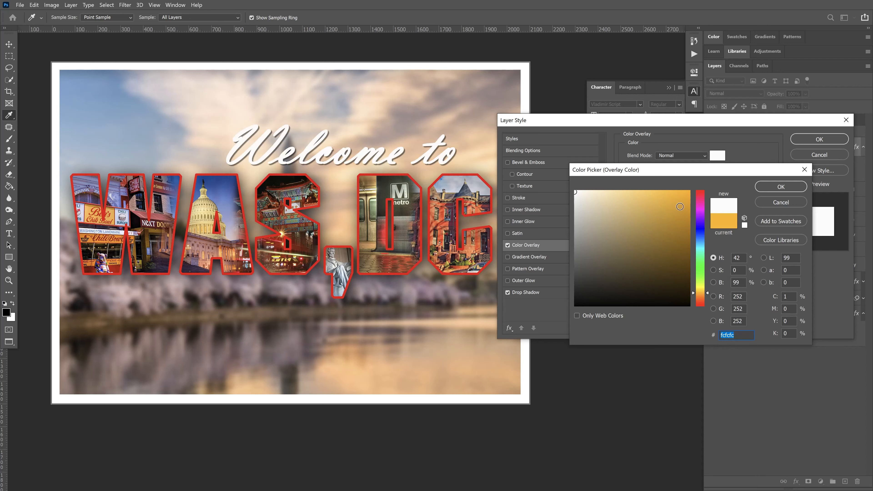
drag(703, 211, 703, 203)
click(689, 190)
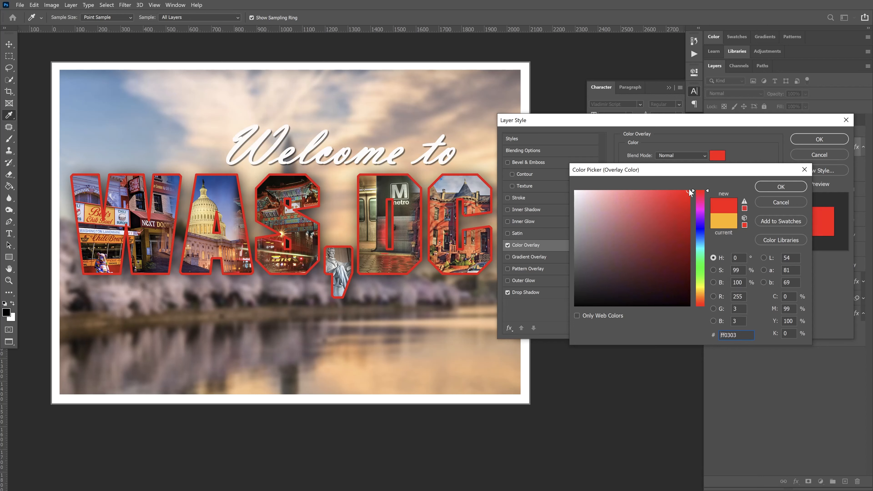
- Set the "Welcome to" Color Overlay back to golden orange and apply the layer styles
drag(700, 286, 699, 291)
click(780, 188)
click(819, 140)
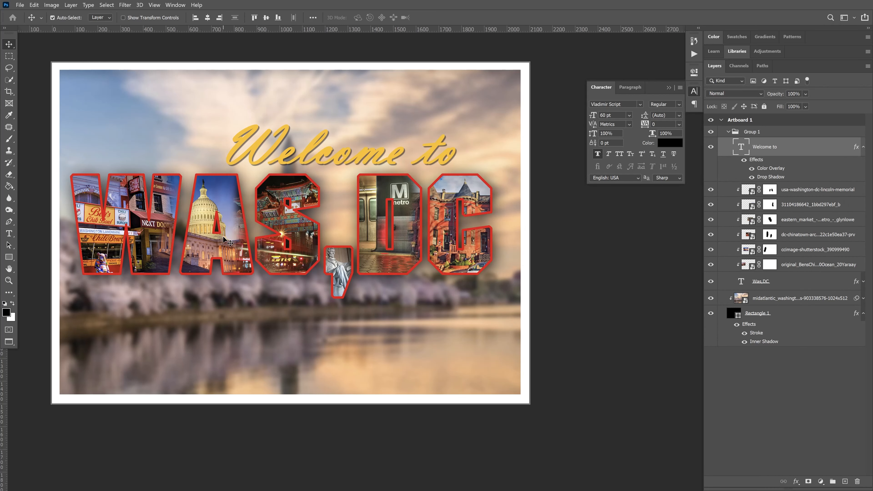
- Move the linked WAS,DC lettering and photos slightly right and down, and place "Welcome to" further left, just above the WAS letters
click(292, 249)
drag(290, 263, 296, 242)
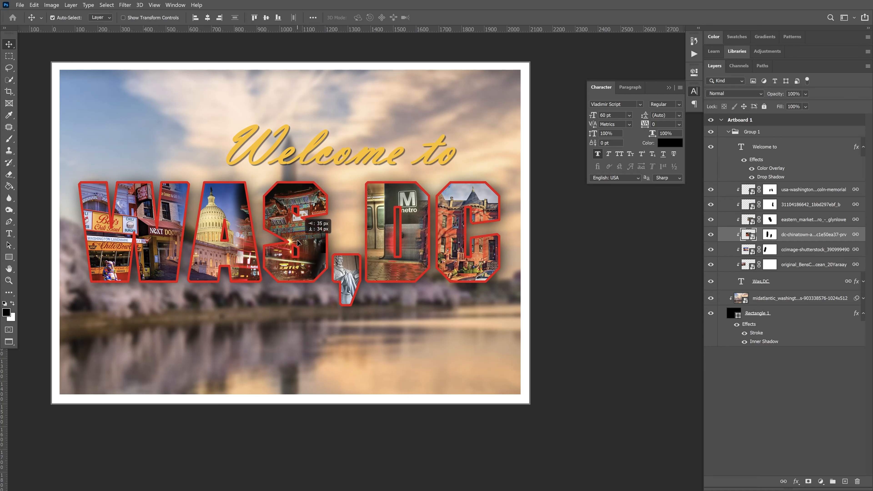
drag(391, 163, 270, 173)
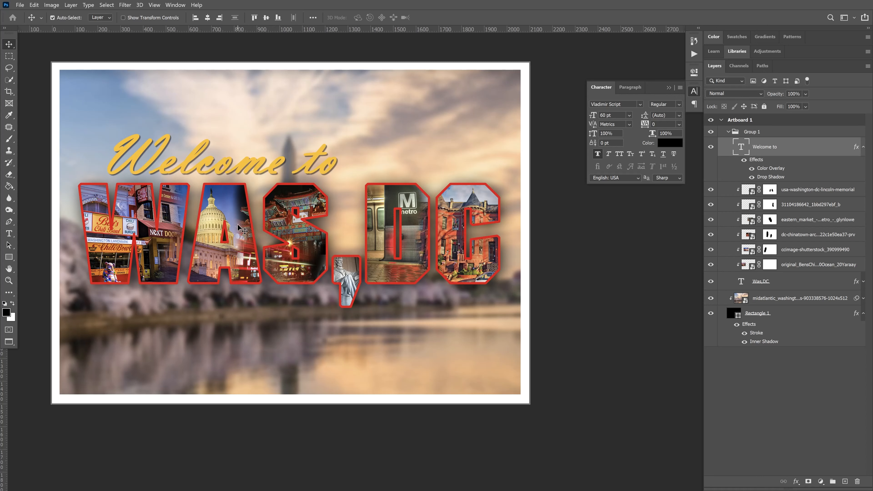
- Unlink the six photo layers and the Was,DC text layer from one another
click(793, 198)
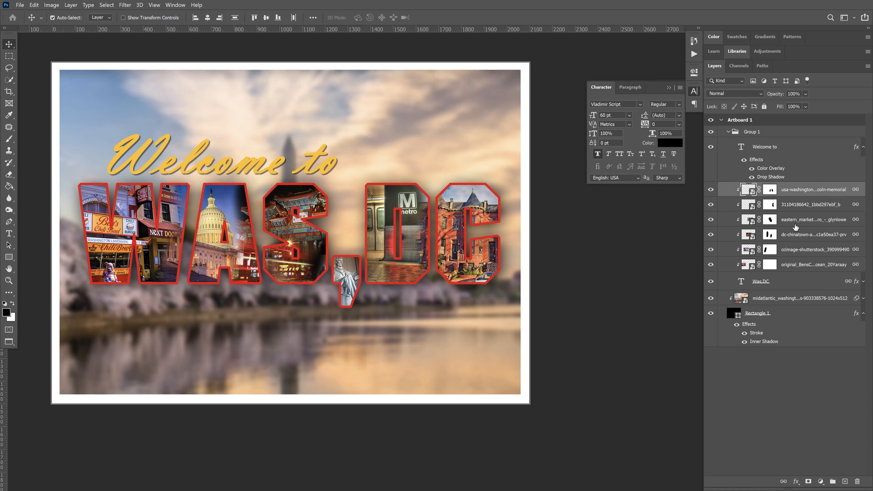
shift+click(800, 283)
right_click(816, 260)
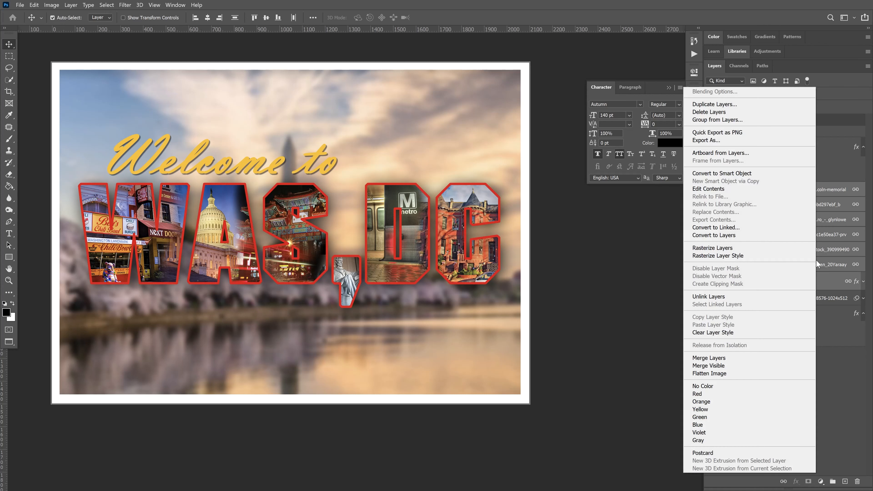
click(716, 297)
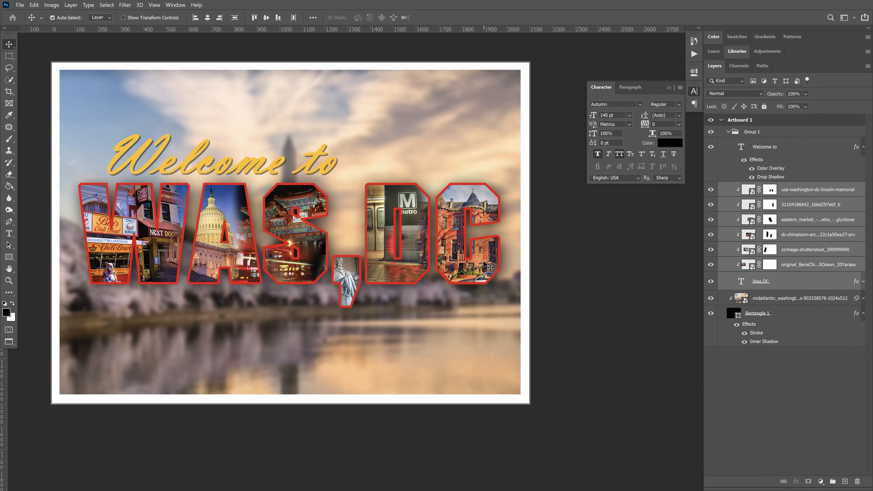
drag(477, 269, 467, 269)
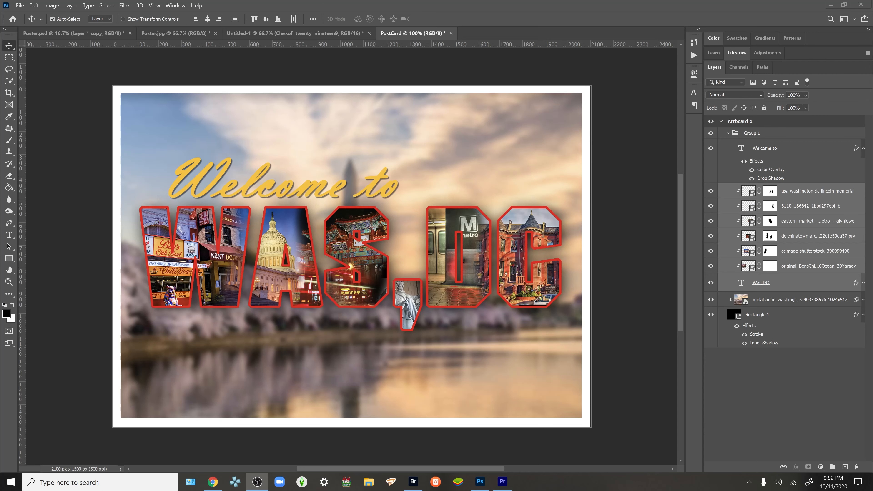
- Switch to full-screen display to review the finished postcard without the interface
key(f)
key(f)
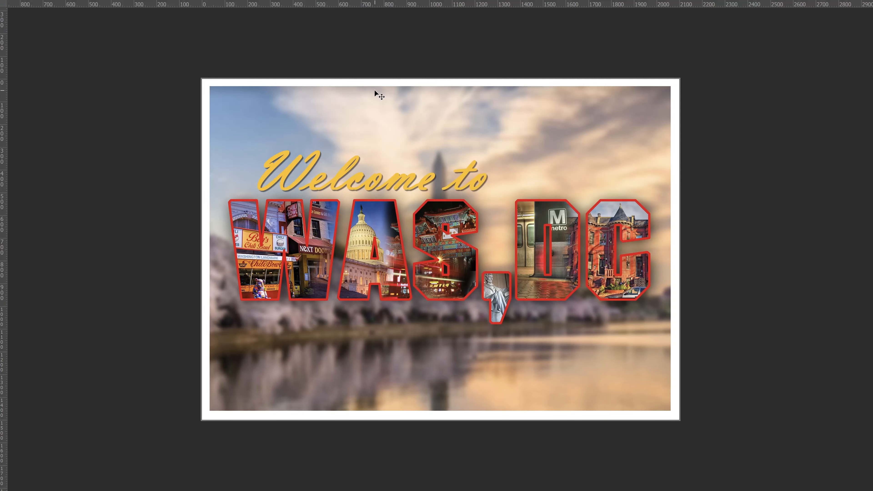